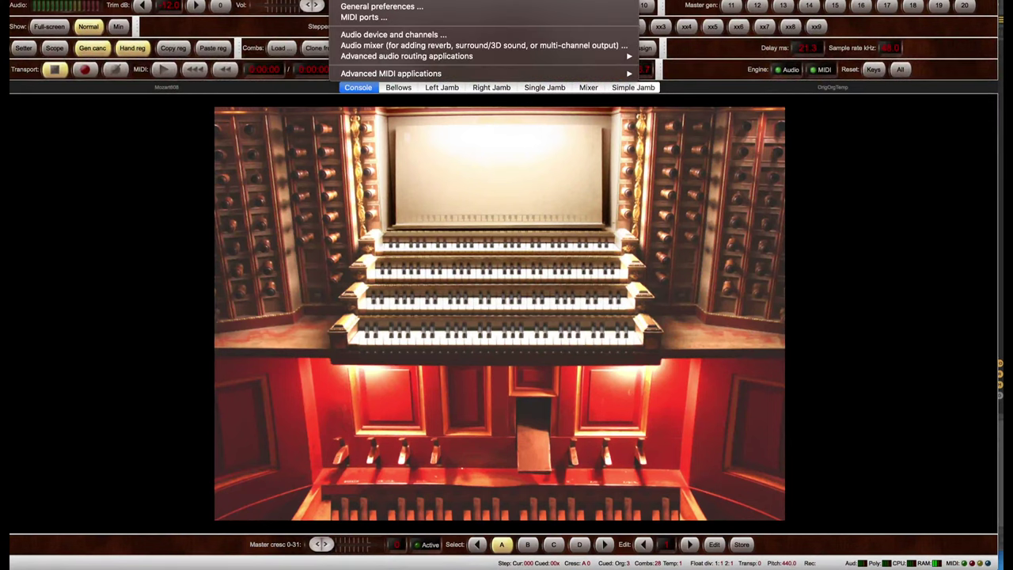
Step: Keep Hauptwerk AU/VST Link as the audio output with a 256 buffer, then restart the organ
click(371, 38)
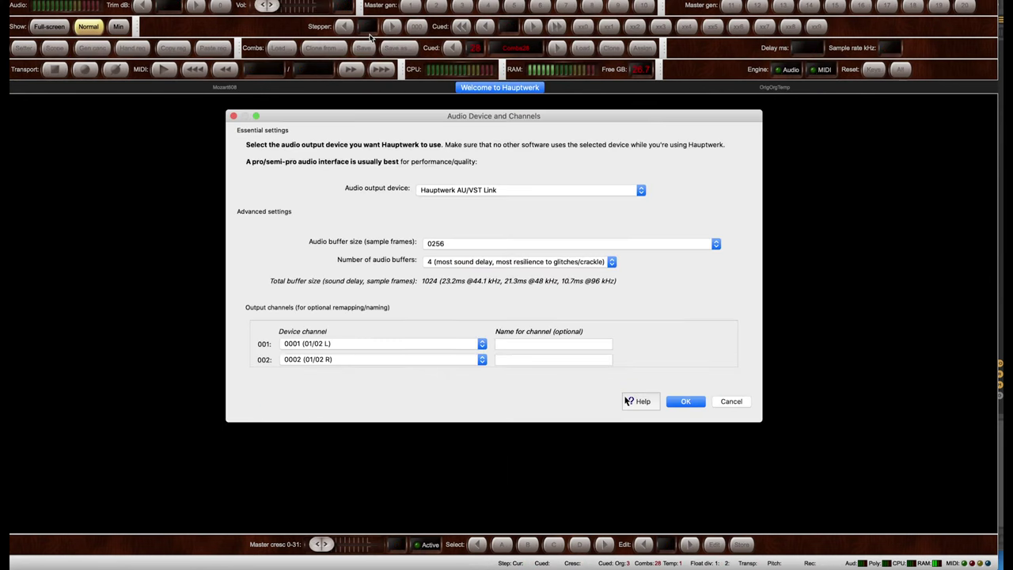
click(536, 190)
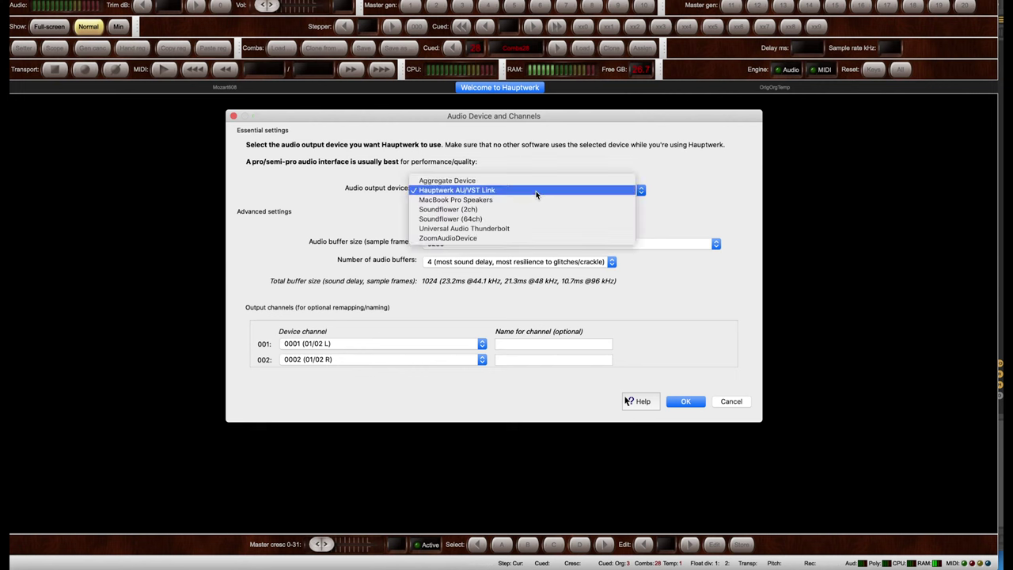
click(536, 191)
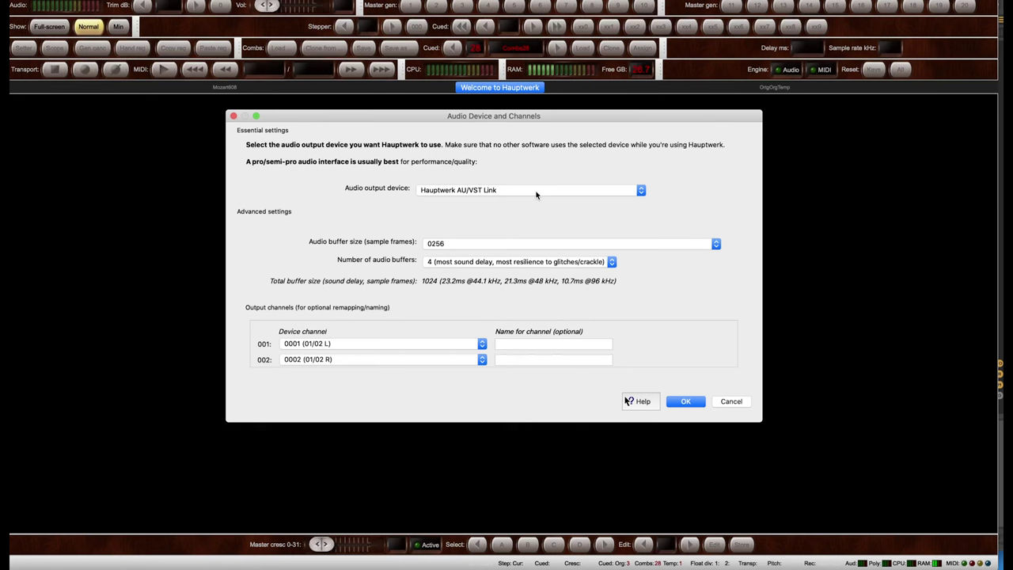
click(686, 401)
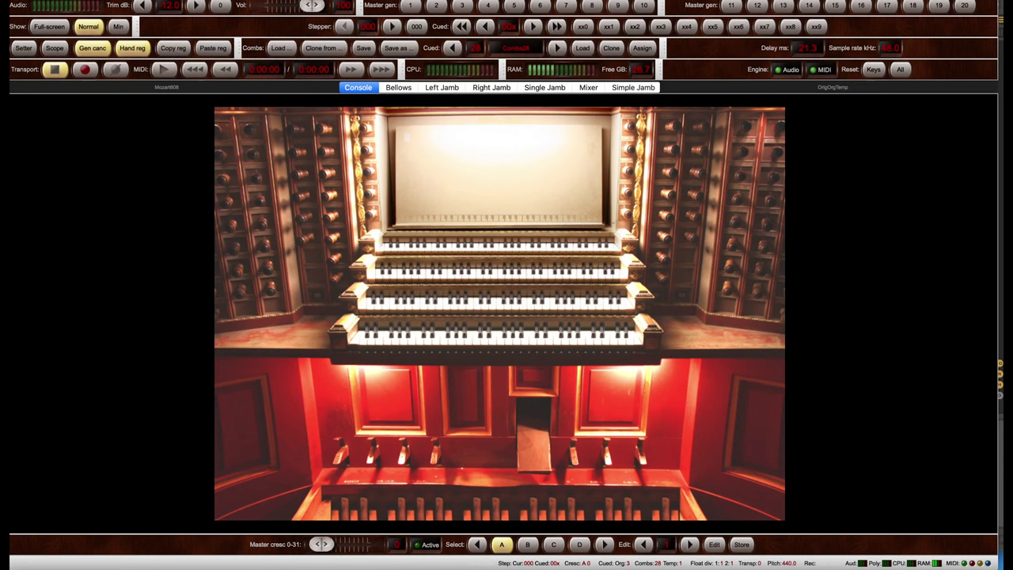
Step: Confirm manual 1 takes MIDI from Hauptwerk AU/VST Link on channel 04, then select manual 2
click(419, 1)
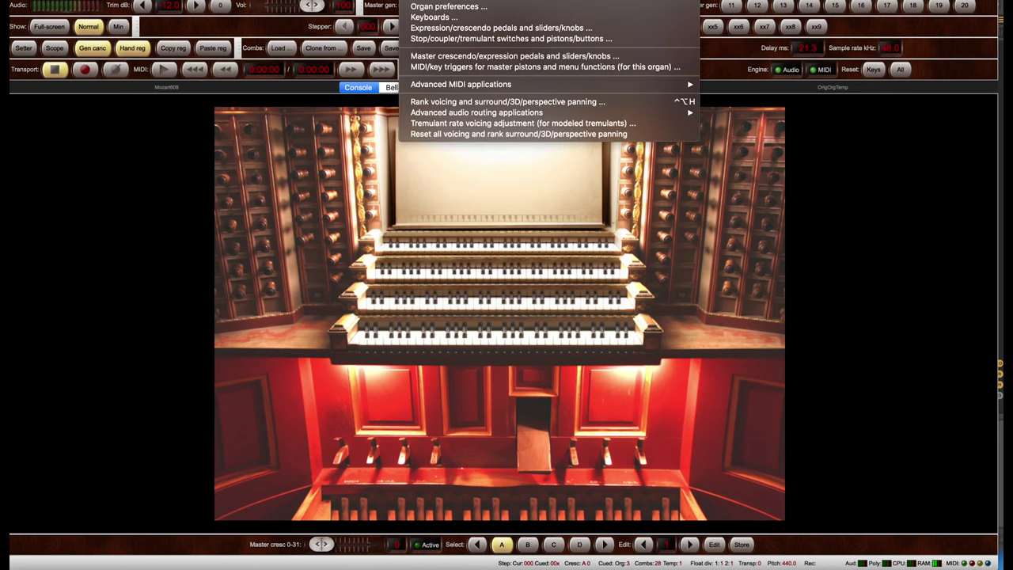
click(450, 17)
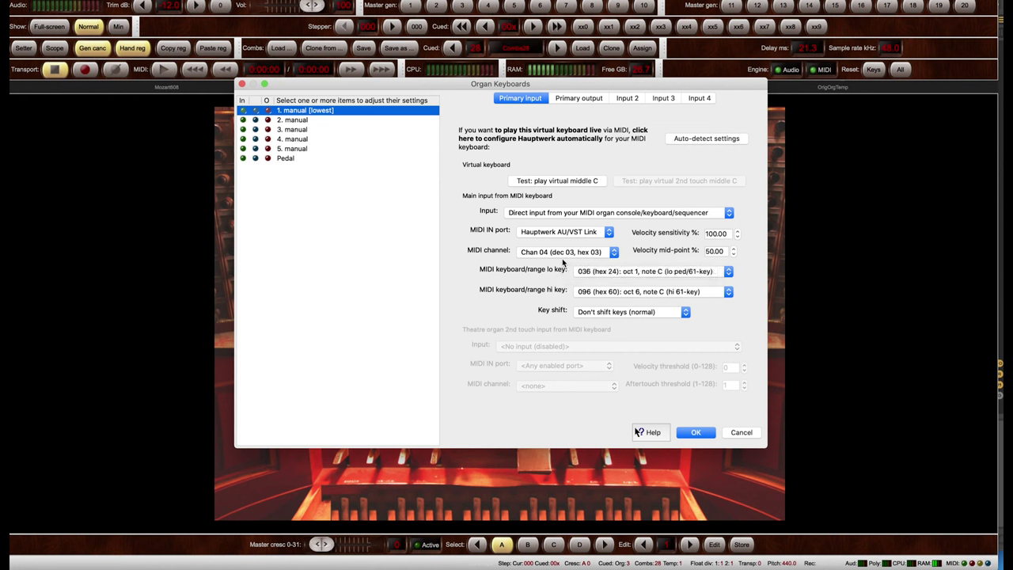
click(565, 232)
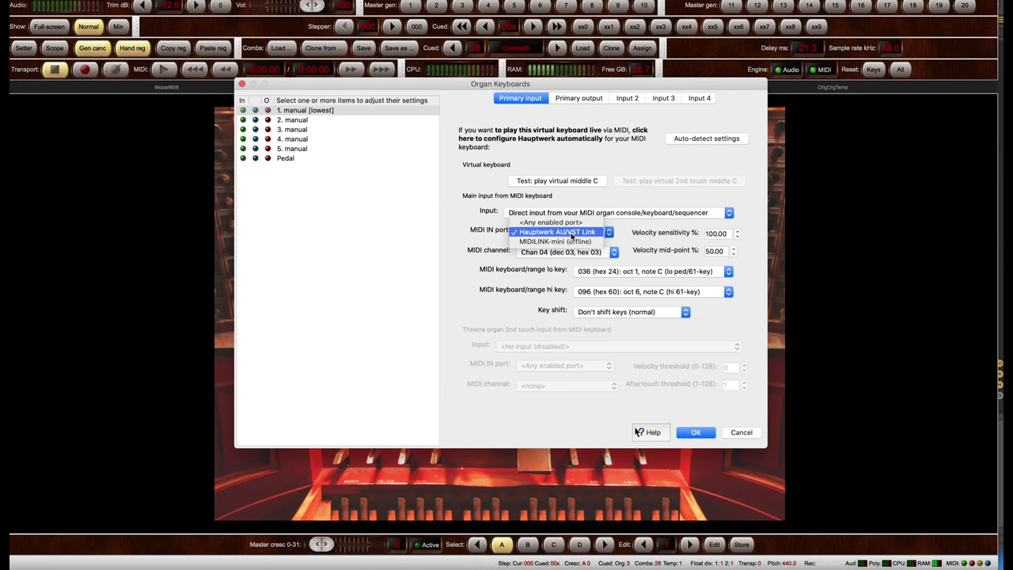
click(580, 233)
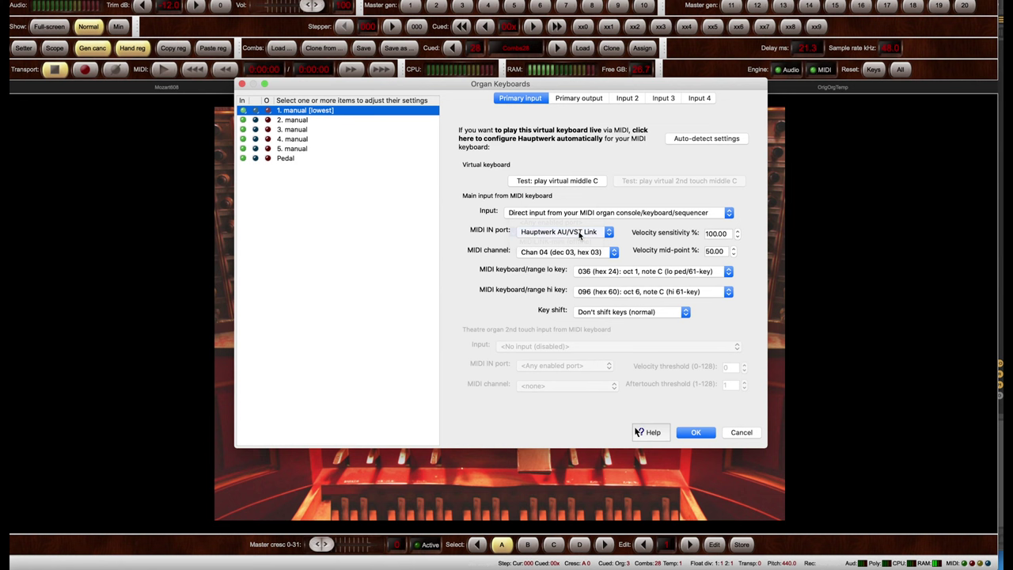
click(314, 121)
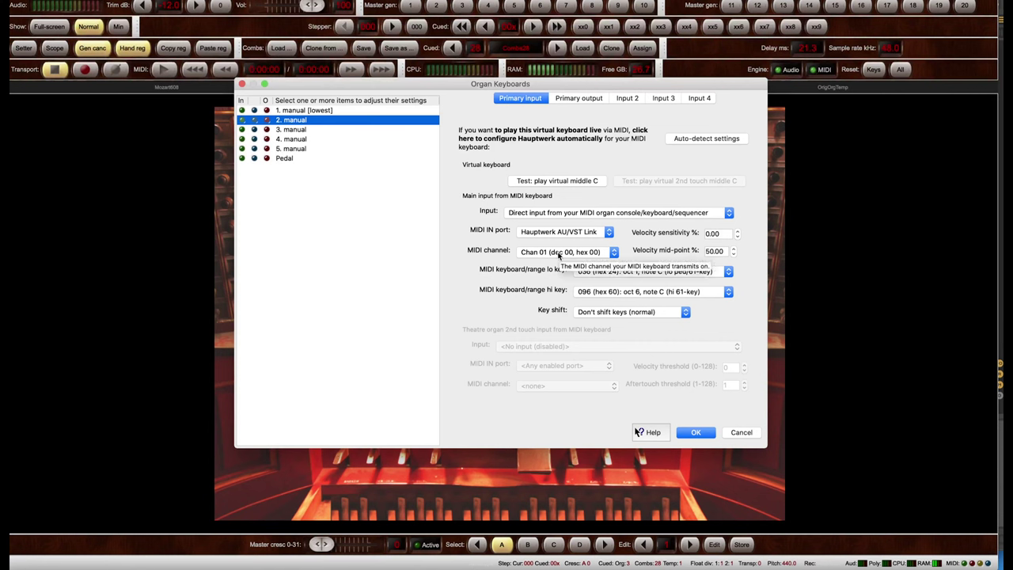
Step: Review the 3. manual and Pedal (channel 03) MIDI settings, then close Organ Keyboards with OK
click(292, 132)
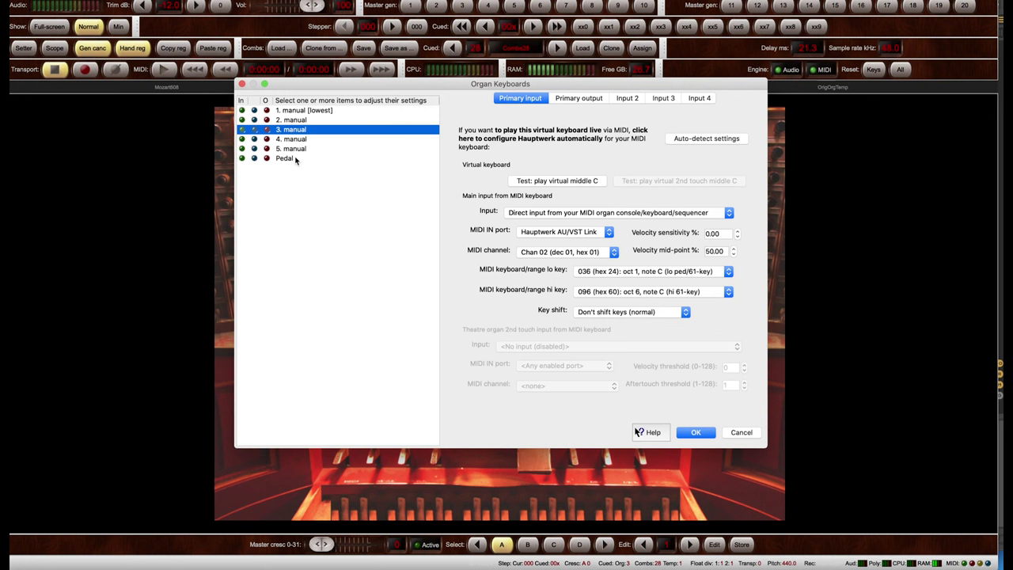
click(295, 159)
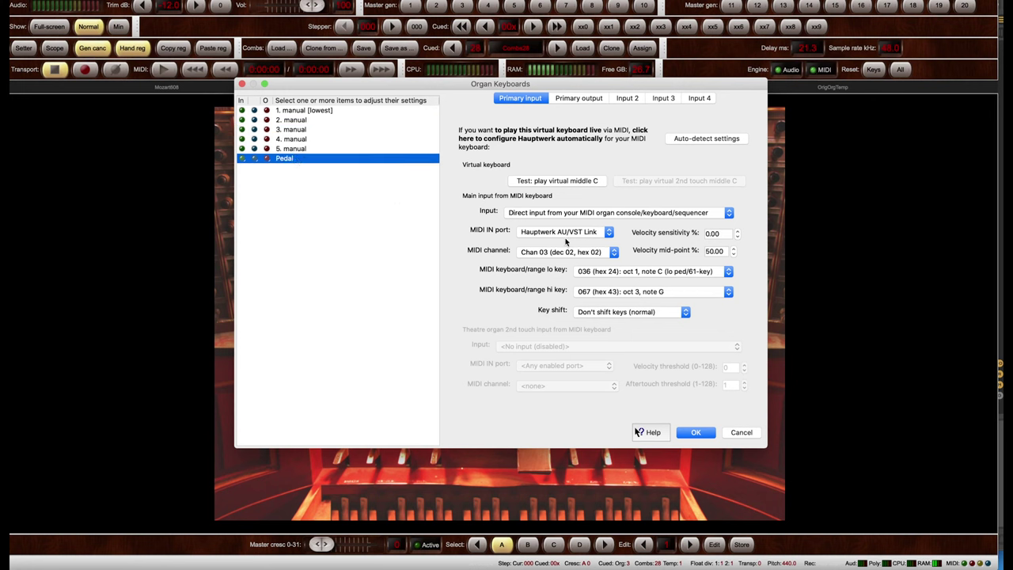
click(694, 432)
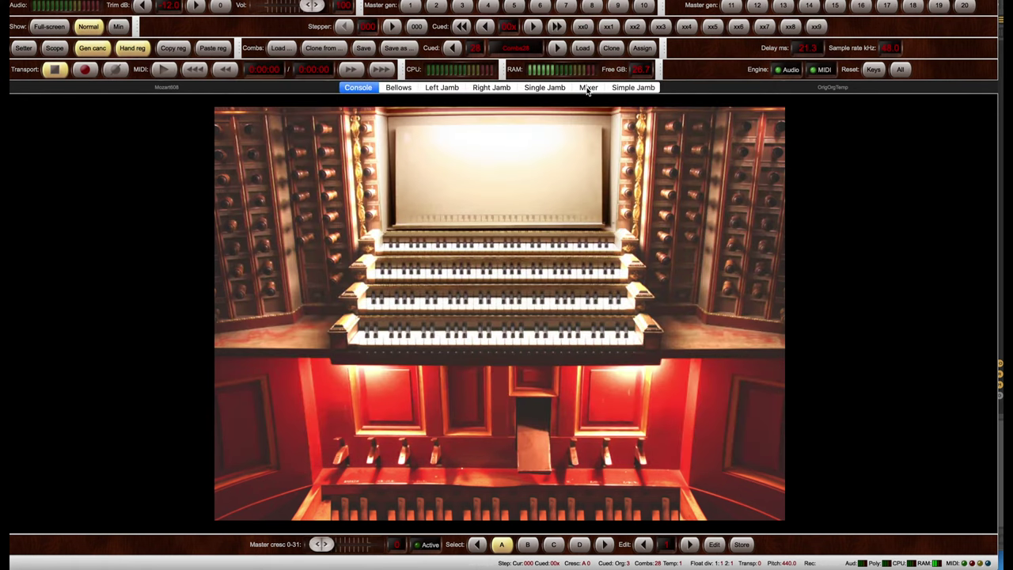
Step: On the Simple Jamb, draw Holpijp 8v, Open Subbas 16v, Pedaal + Rugwerk, Roerfluit 8v, Bovenwerk tremulant, Roerquint 2 2/3v and Terts 1 3/5v
click(644, 89)
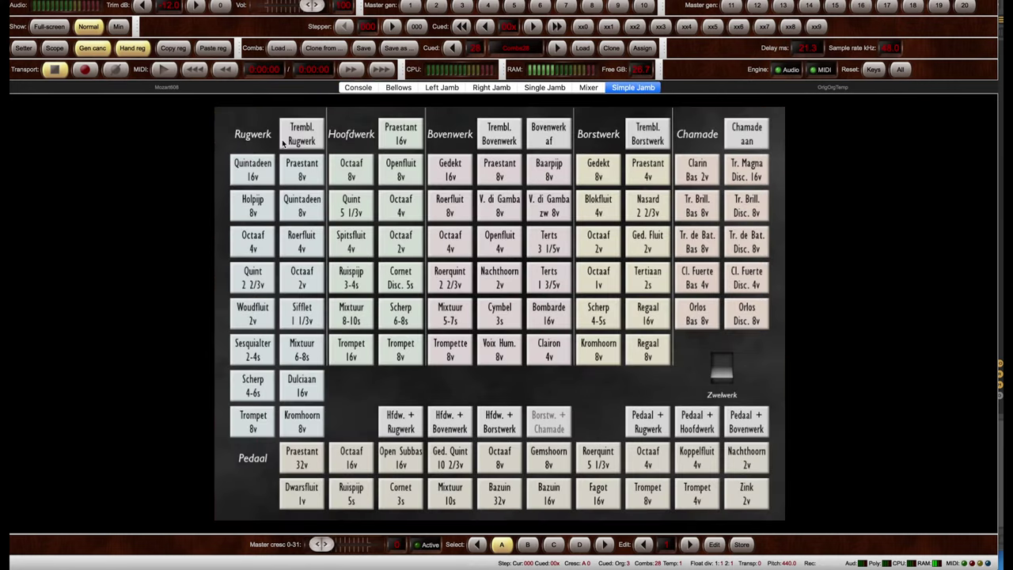
click(257, 209)
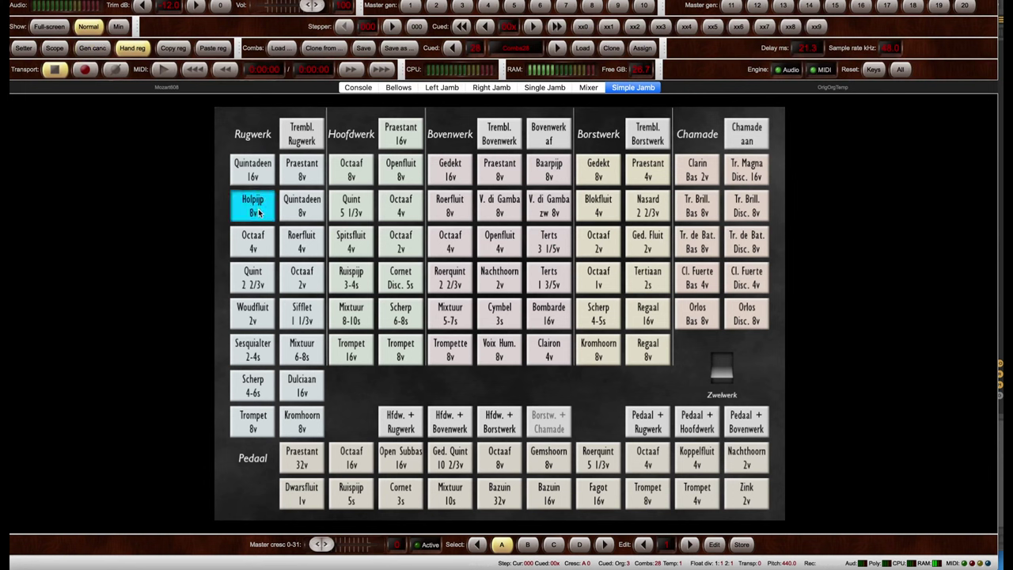
click(405, 467)
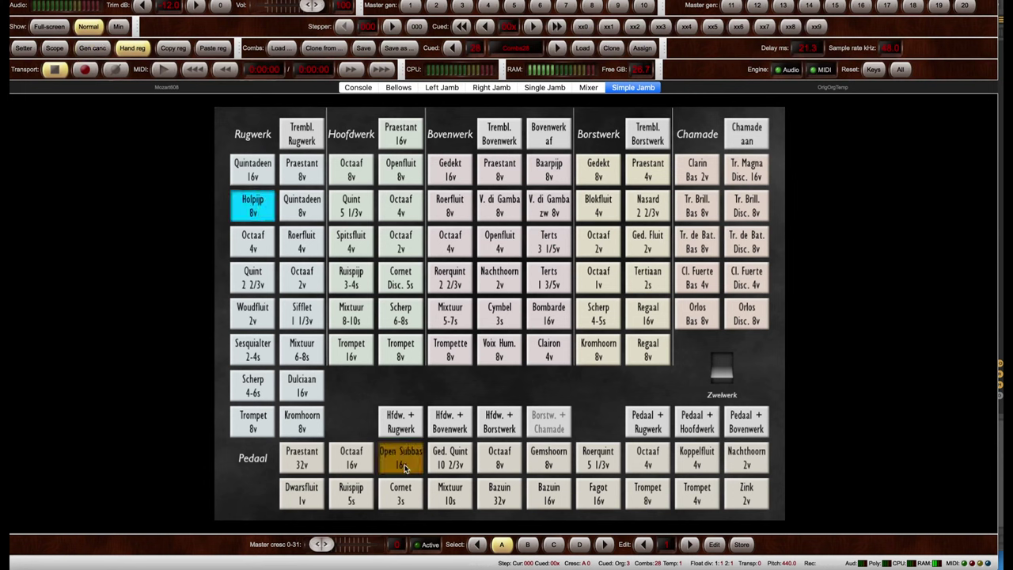
click(649, 429)
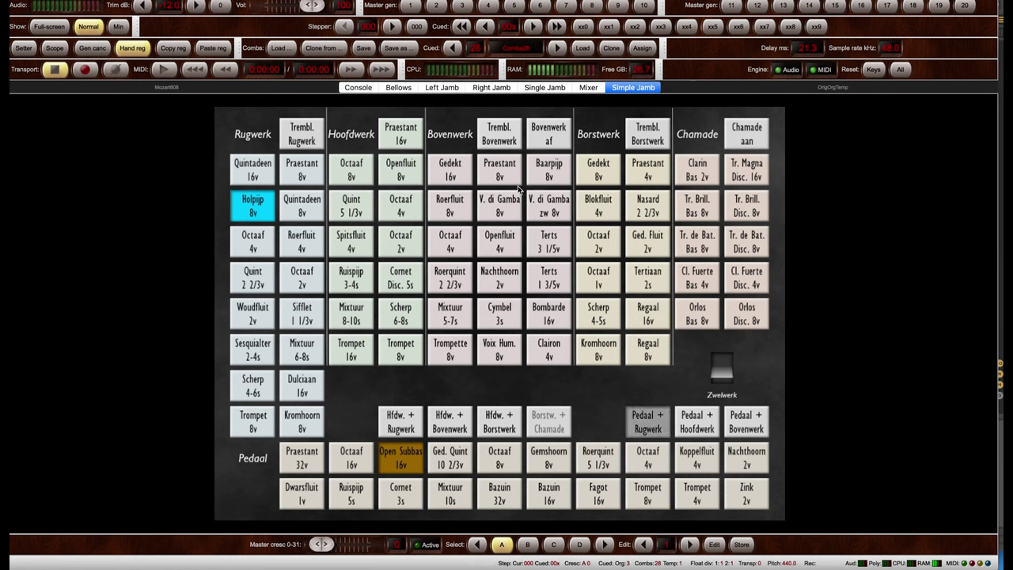
click(451, 212)
click(500, 131)
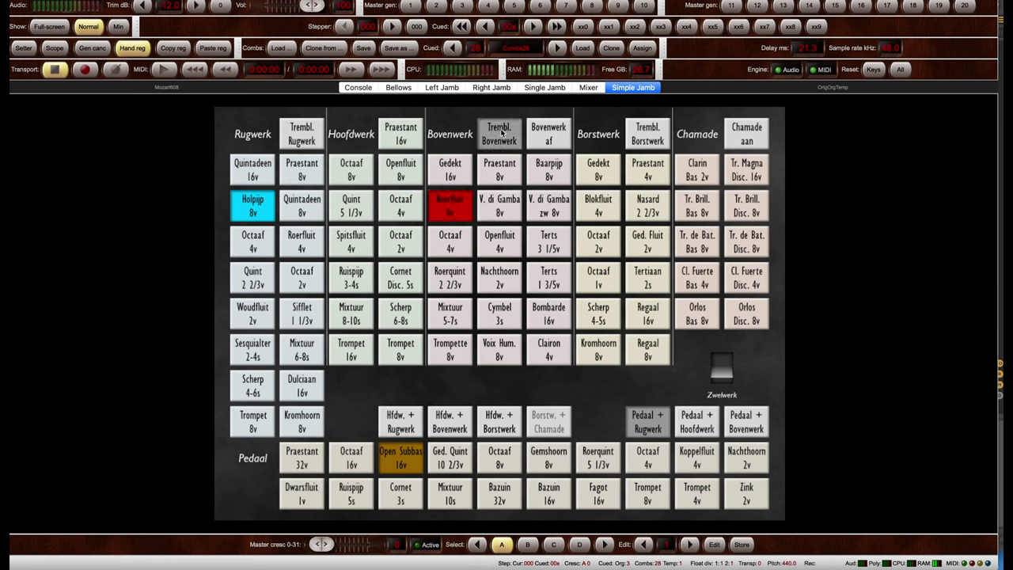
click(467, 289)
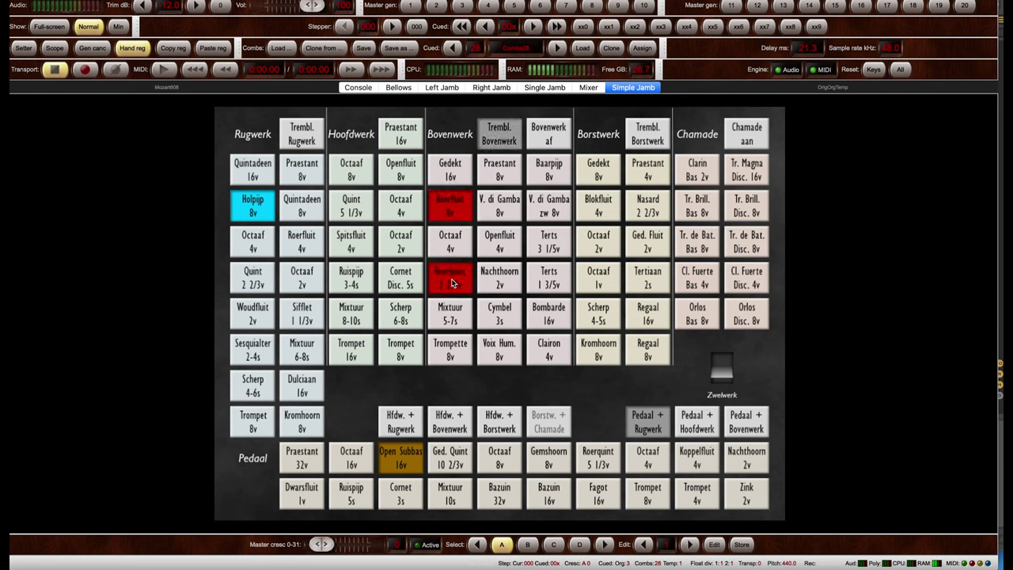
click(551, 285)
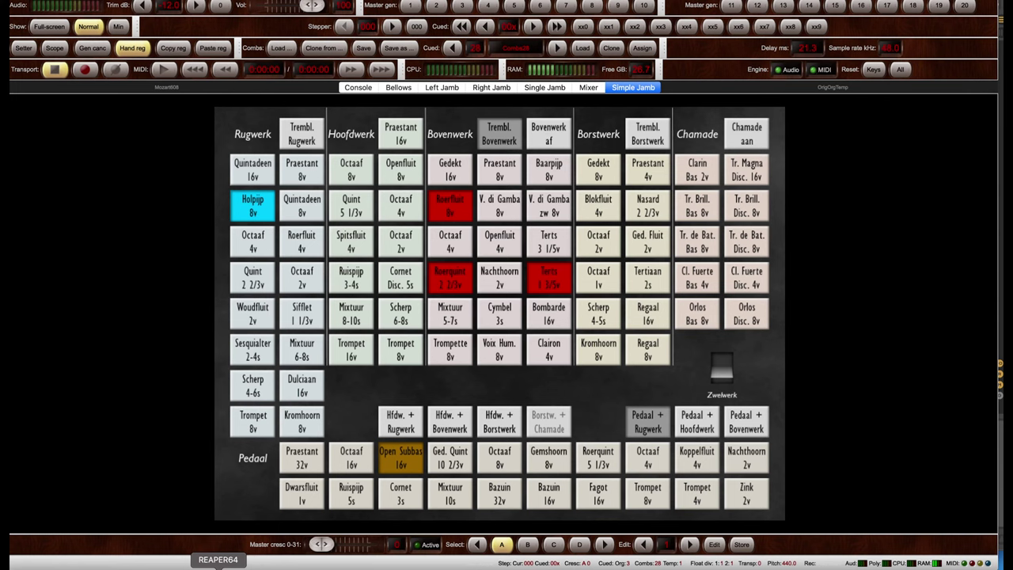
Step: Insert a new REAPER track with the AUi: Hauptwerk AU Link instrument, without extra output tracks
click(218, 566)
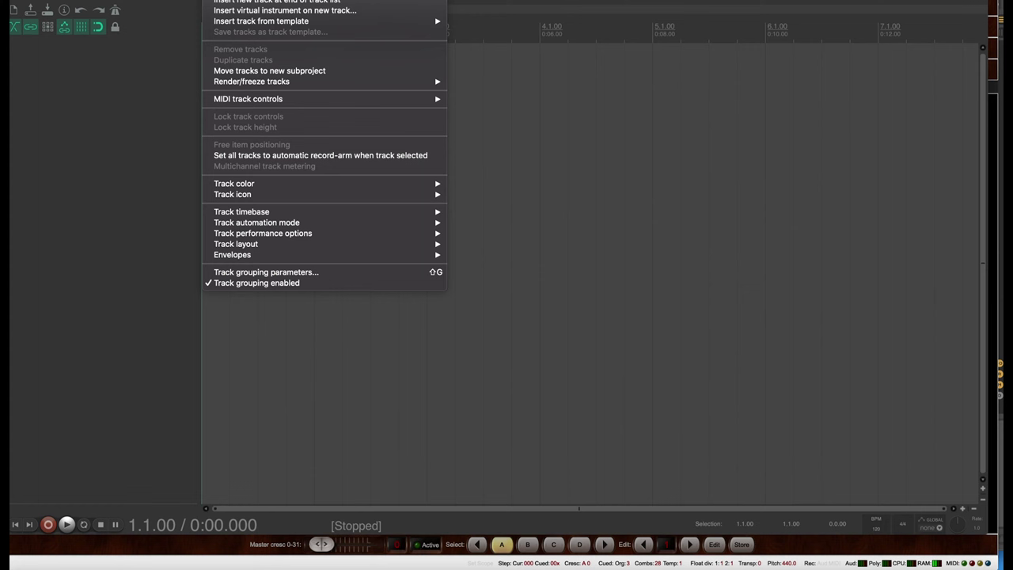
click(234, 13)
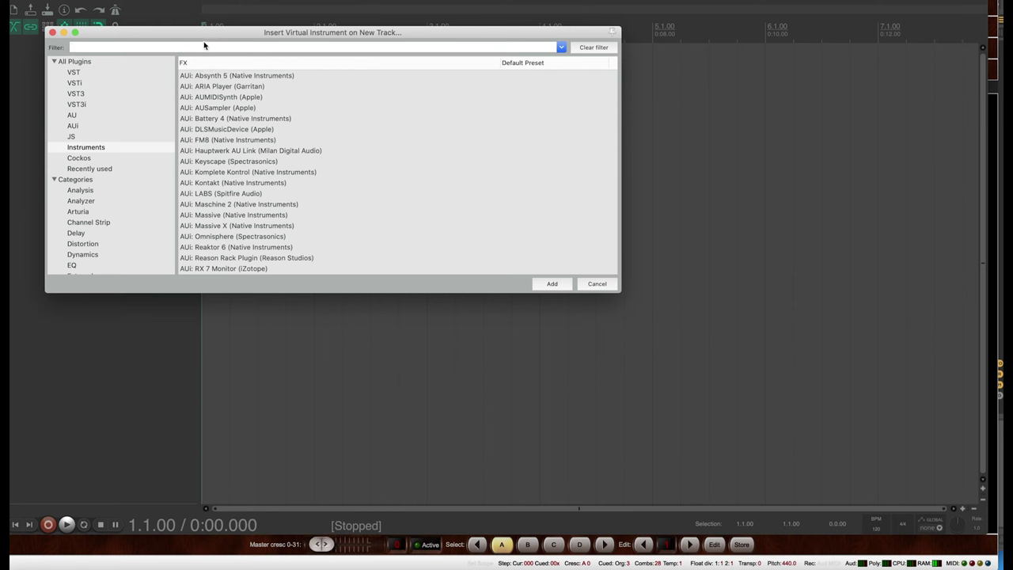
text(haupt)
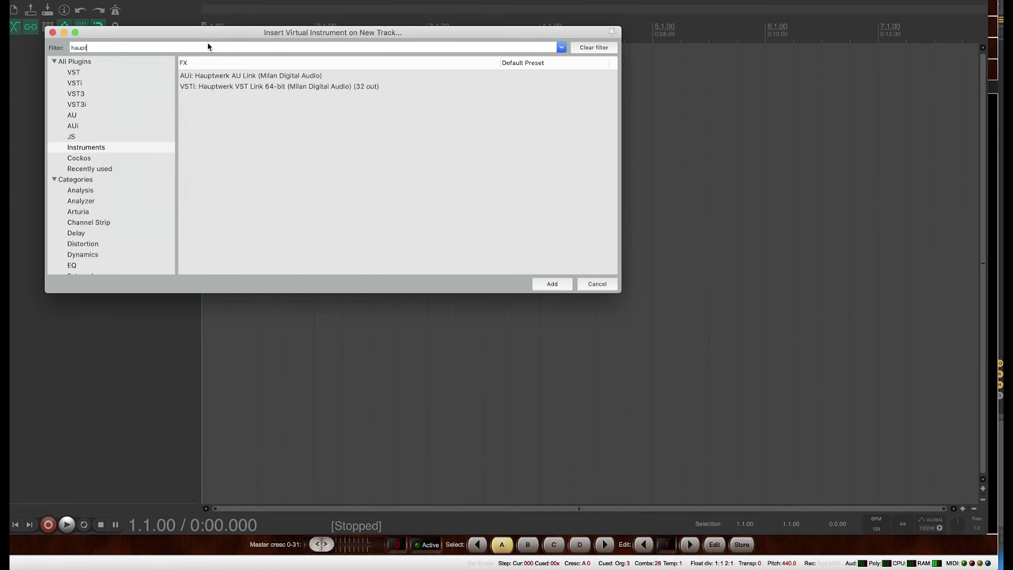
click(240, 75)
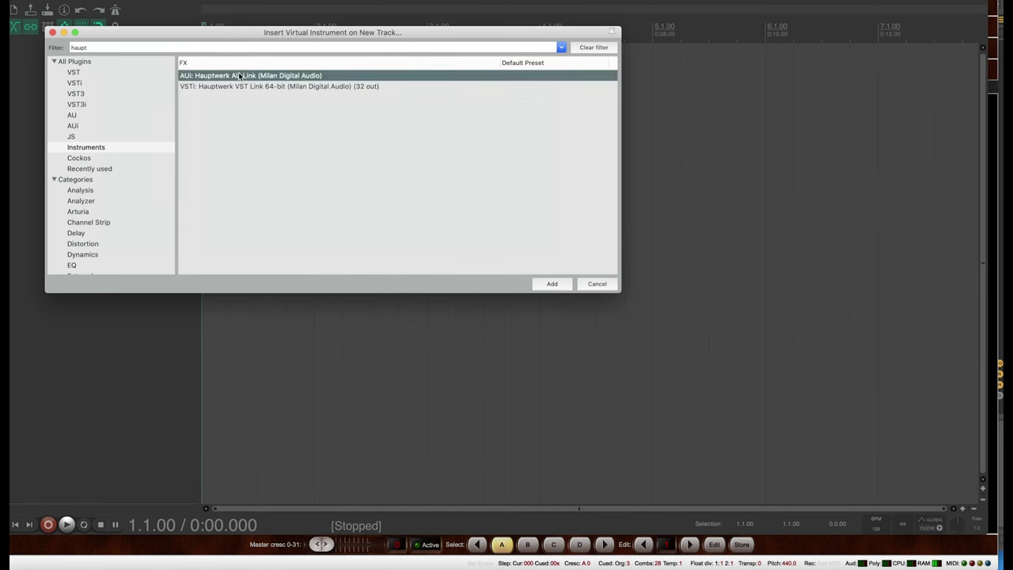
click(554, 284)
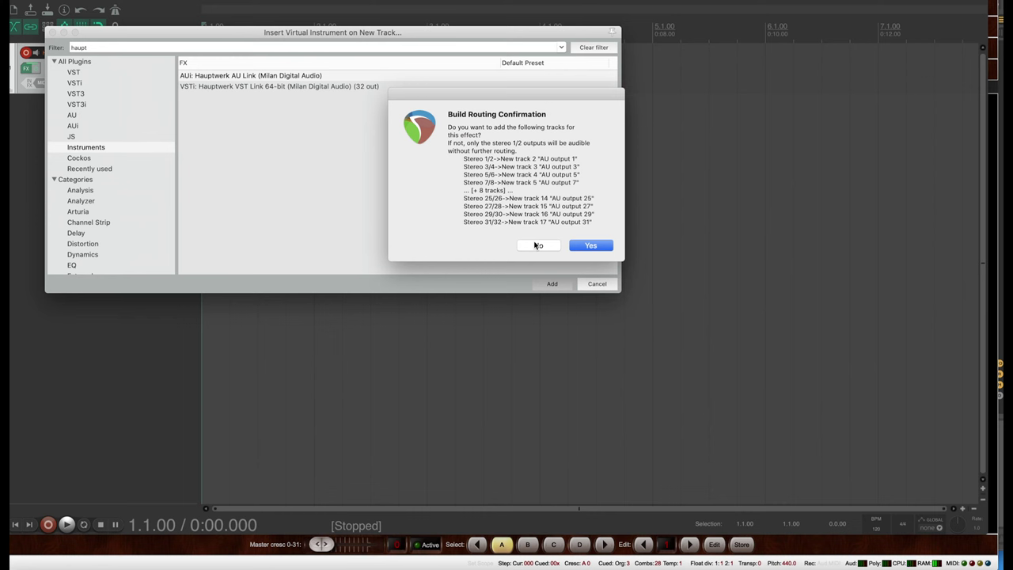
click(535, 245)
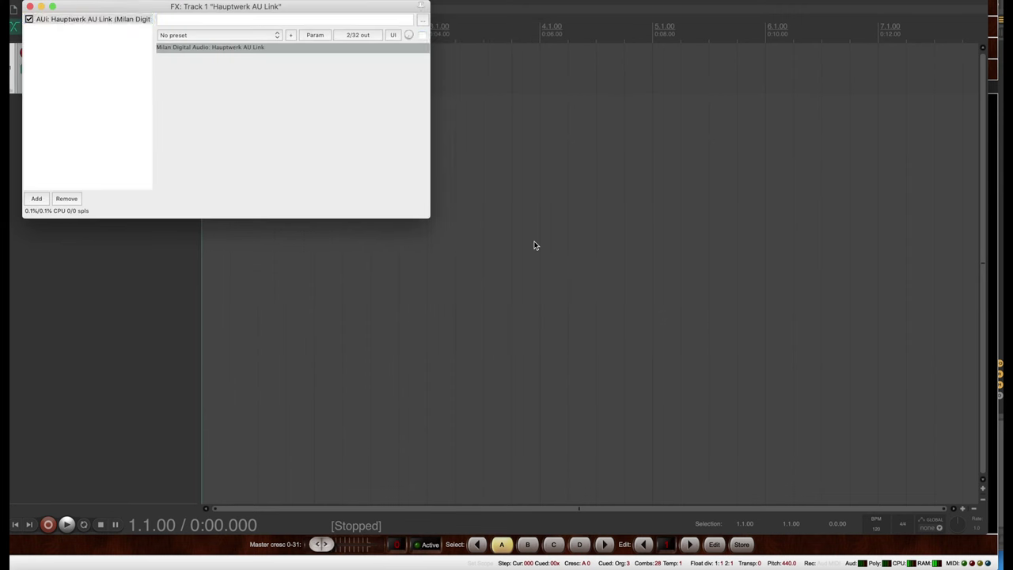
Step: Close the Hauptwerk AU Link FX chain window and show the mixer
click(30, 6)
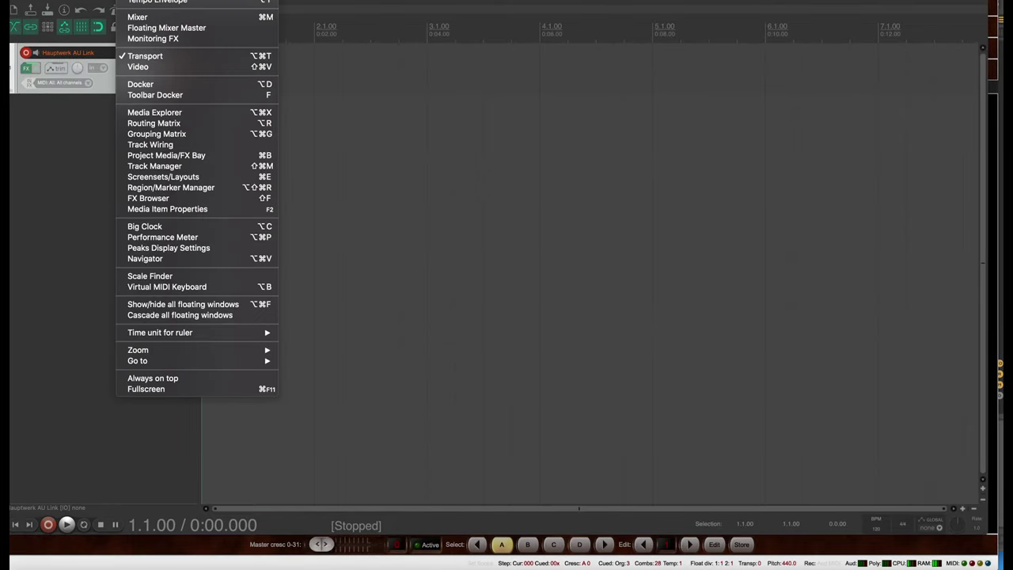
click(157, 16)
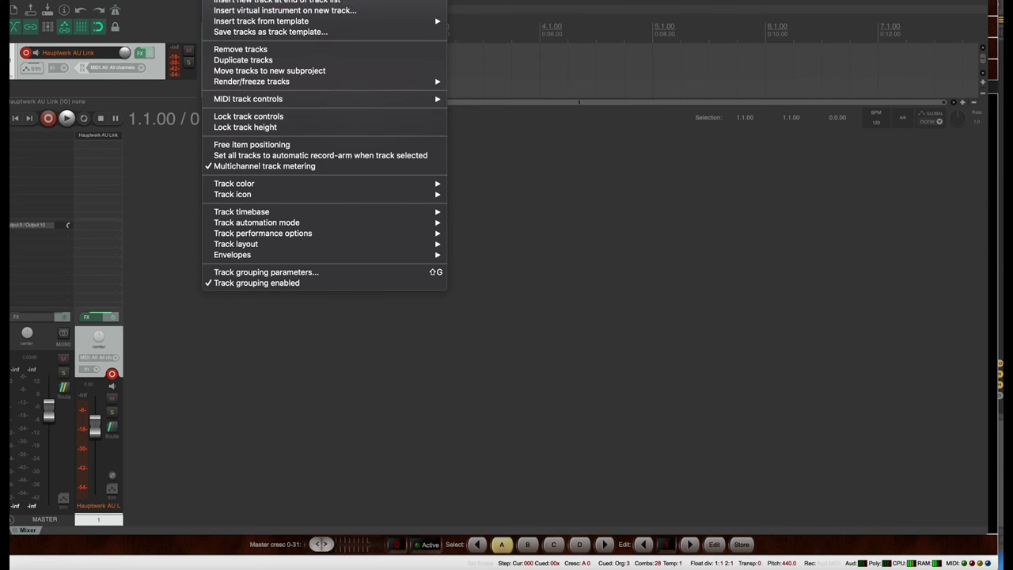
Step: Insert a second track below Hauptwerk AU Link
key(Return)
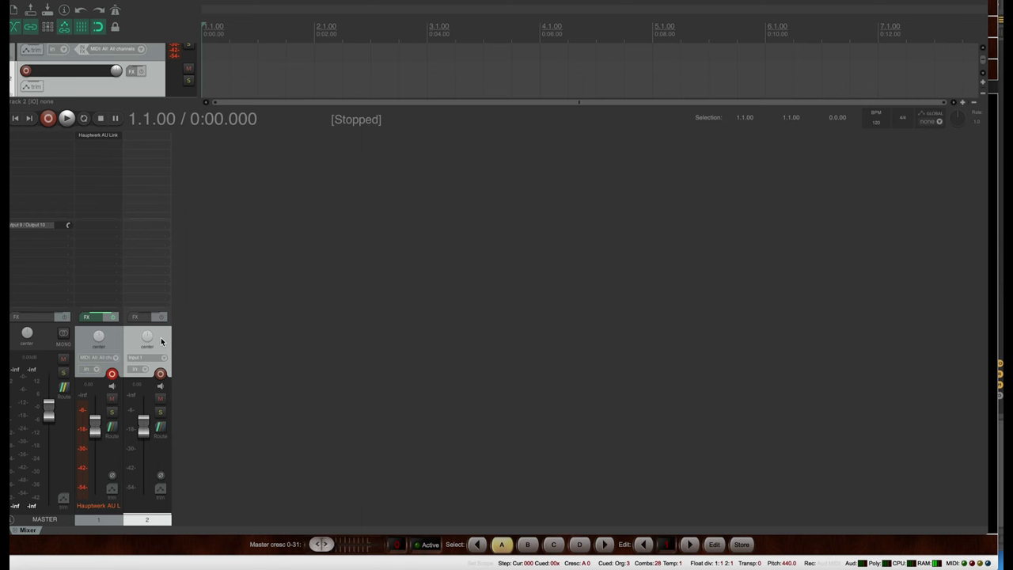
Step: Duplicate track 2 into a third track and bring the mixer back
key(ctrl+m)
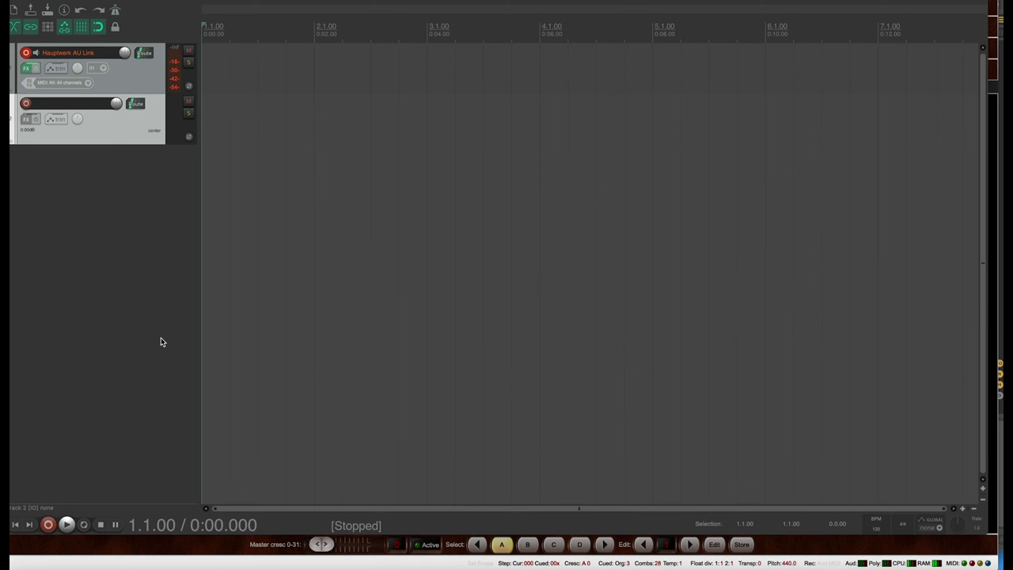
right_click(121, 126)
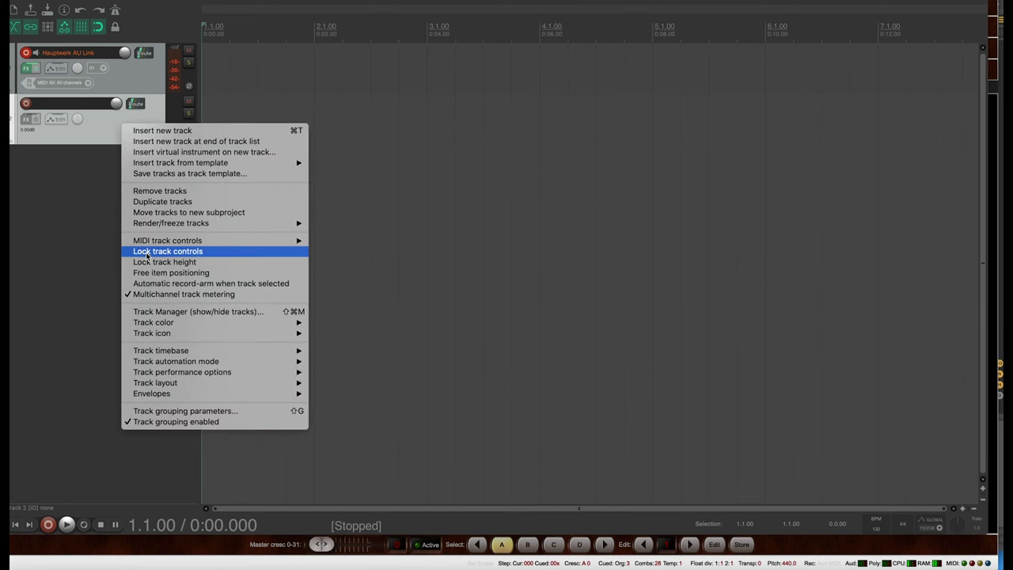
click(168, 203)
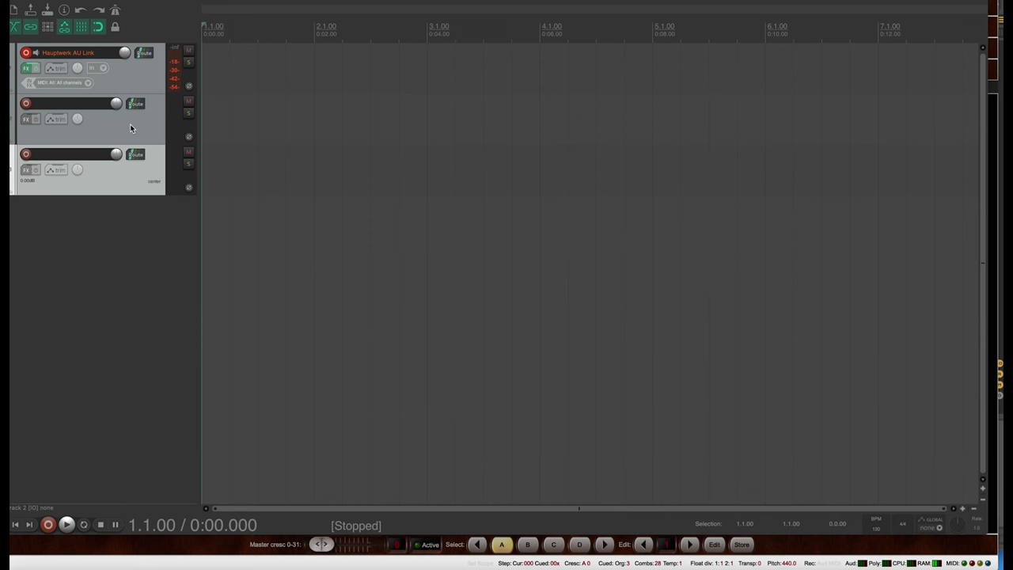
key(ctrl+m)
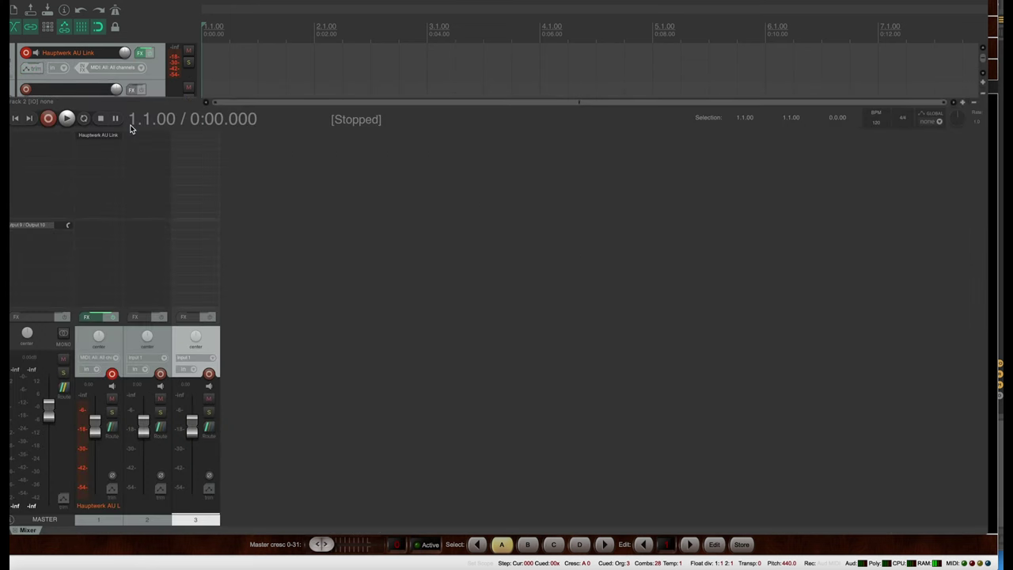
Step: Open track 2's record input menu to pick its MIDI input source
right_click(145, 372)
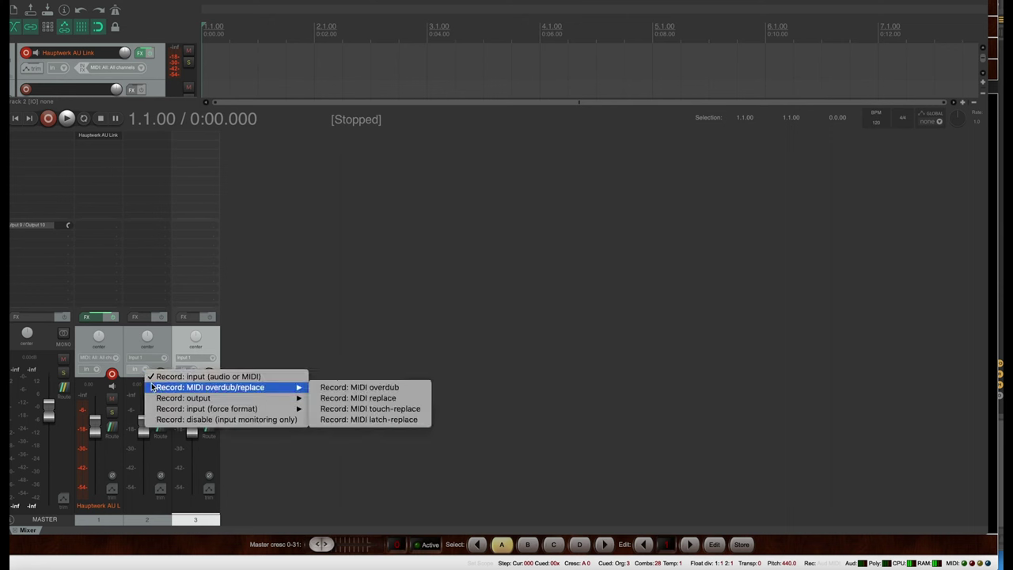
click(146, 360)
click(145, 360)
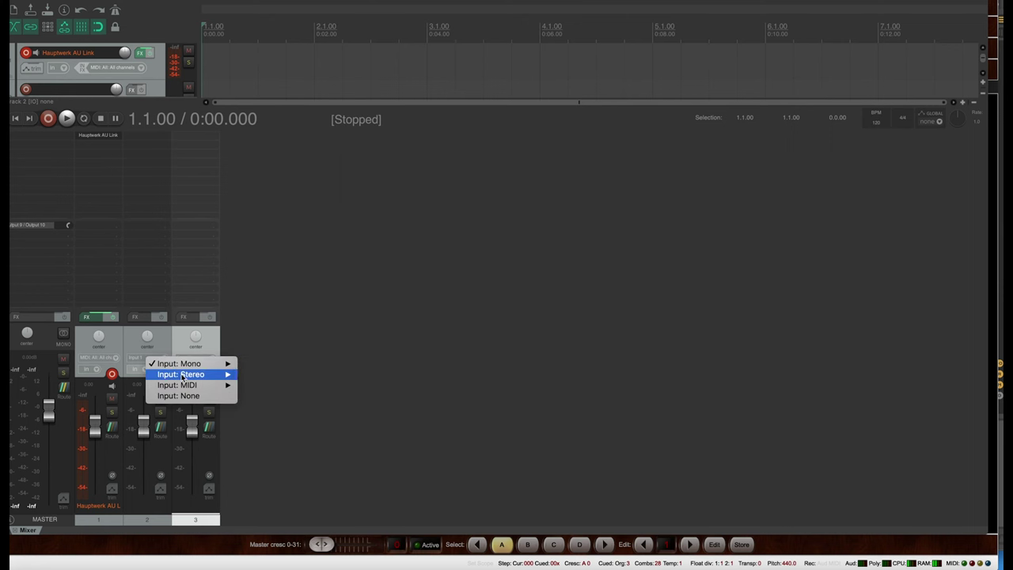
mouse_move(190, 385)
mouse_move(277, 386)
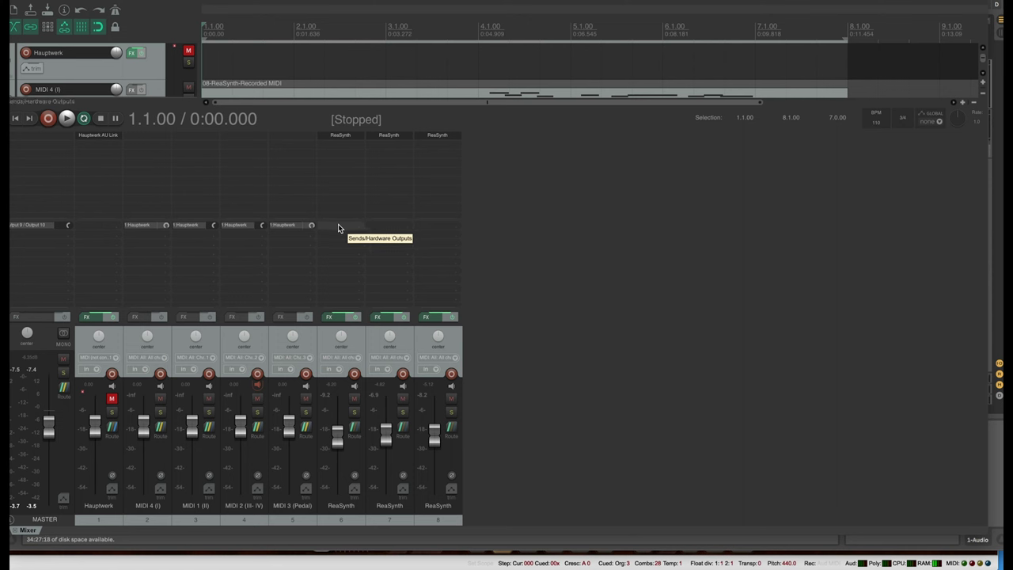
click(334, 227)
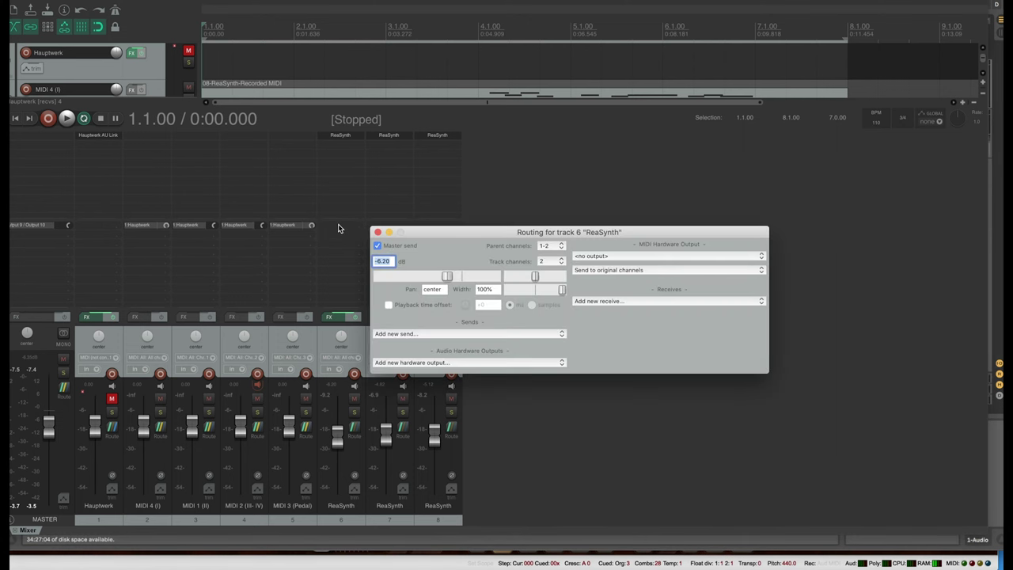
click(444, 333)
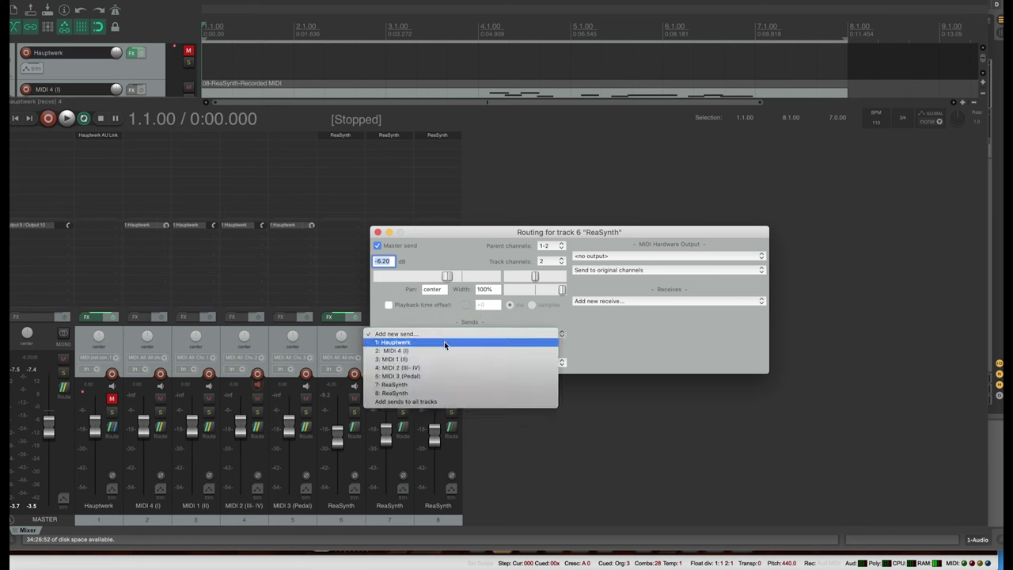
click(378, 232)
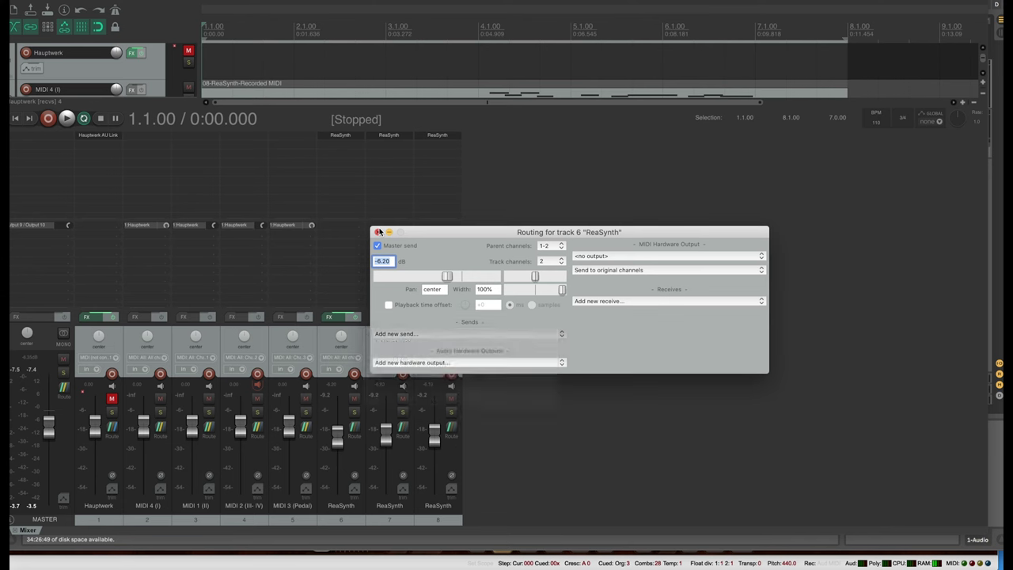
click(378, 232)
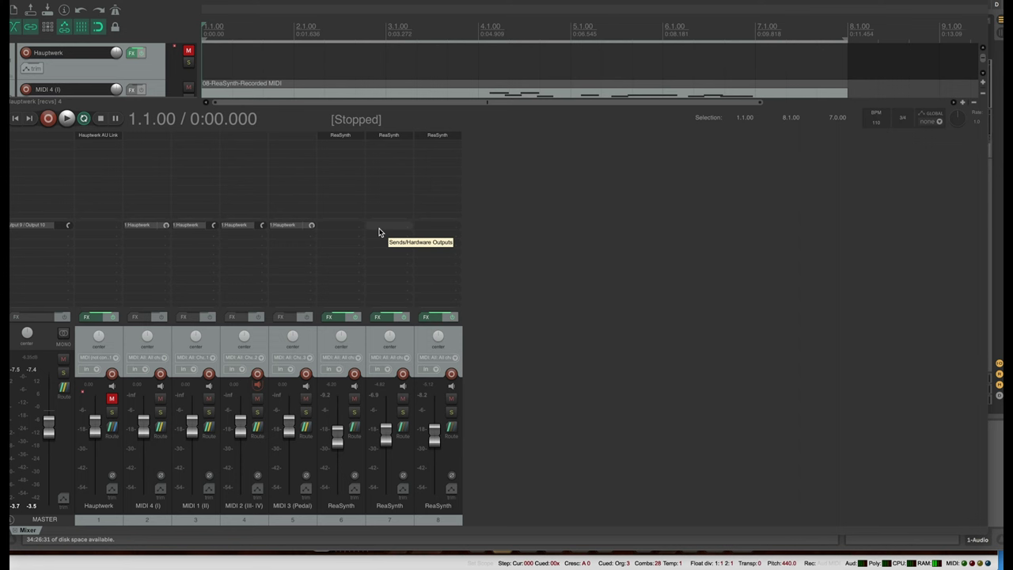
Step: Open and close the ReaSynth window on track 6, then hide the mixer
click(341, 135)
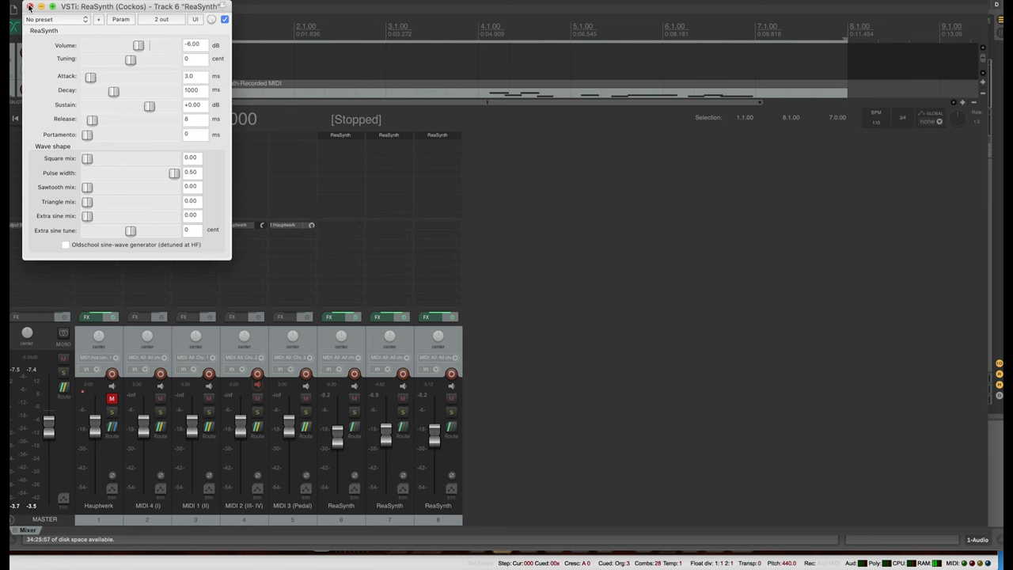
click(29, 6)
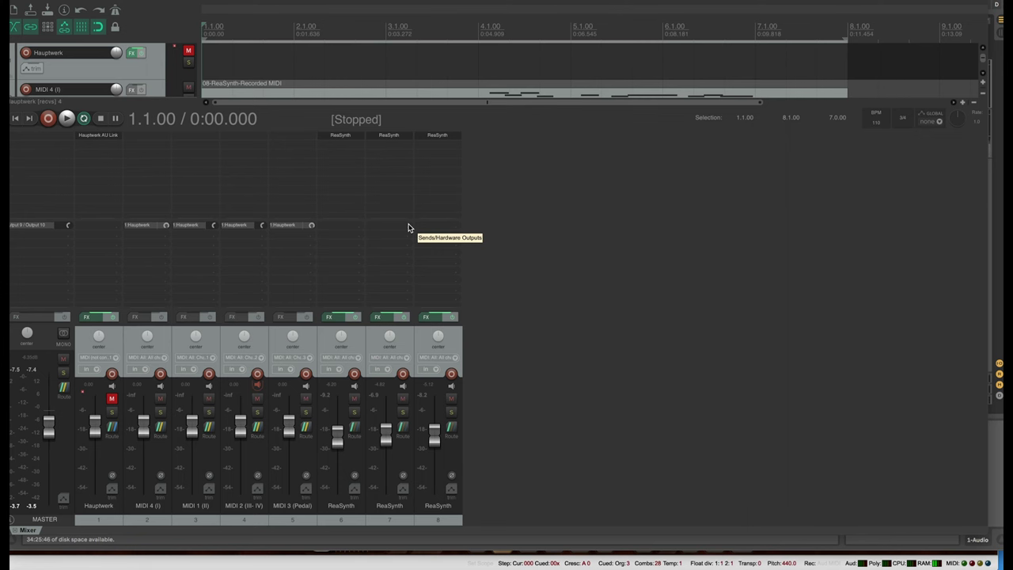
key(super+m)
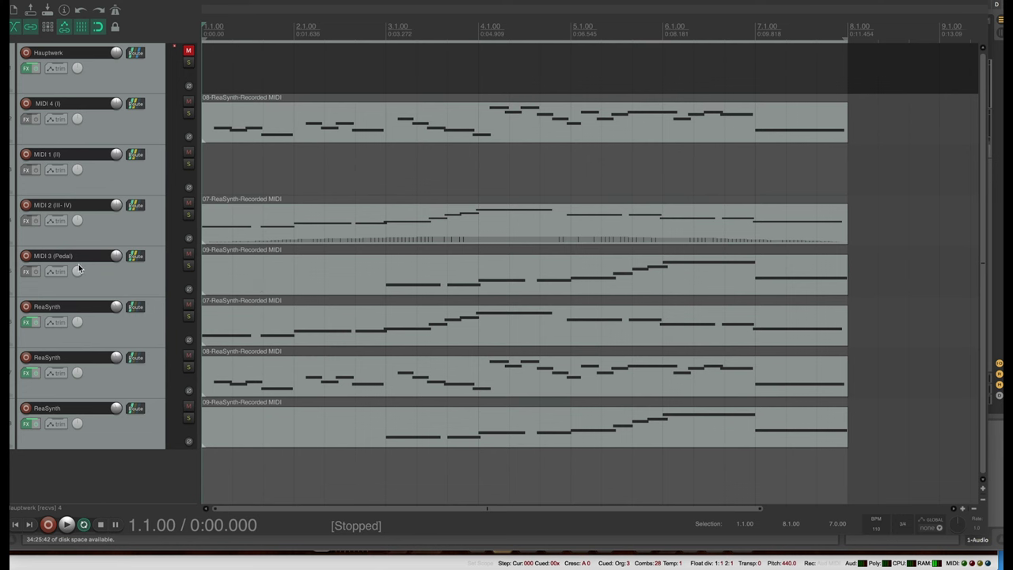
Step: Play the arrangement once, then open the MIDI 3 (Pedal) item's notes in the MIDI editor
click(214, 274)
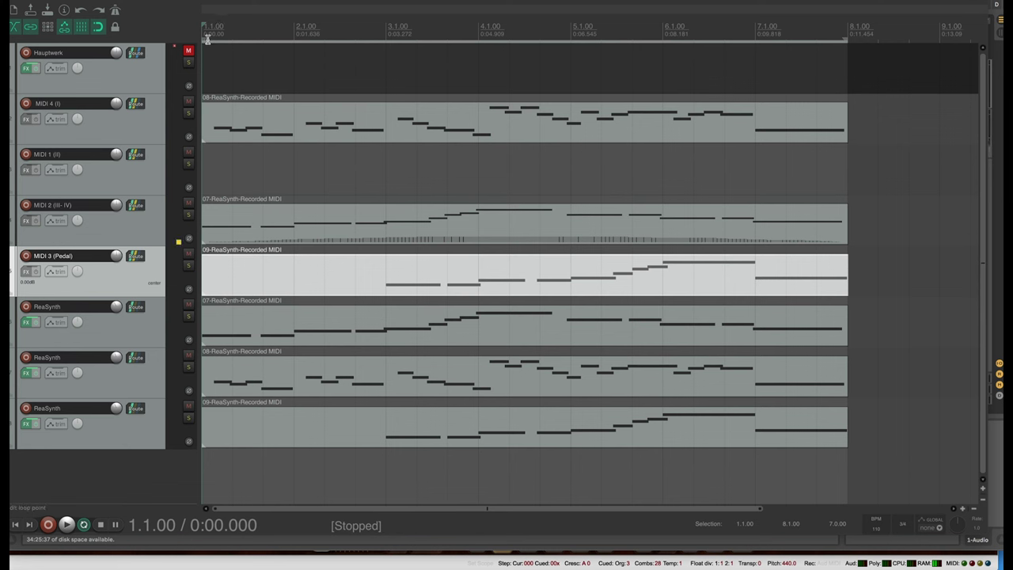
key(space)
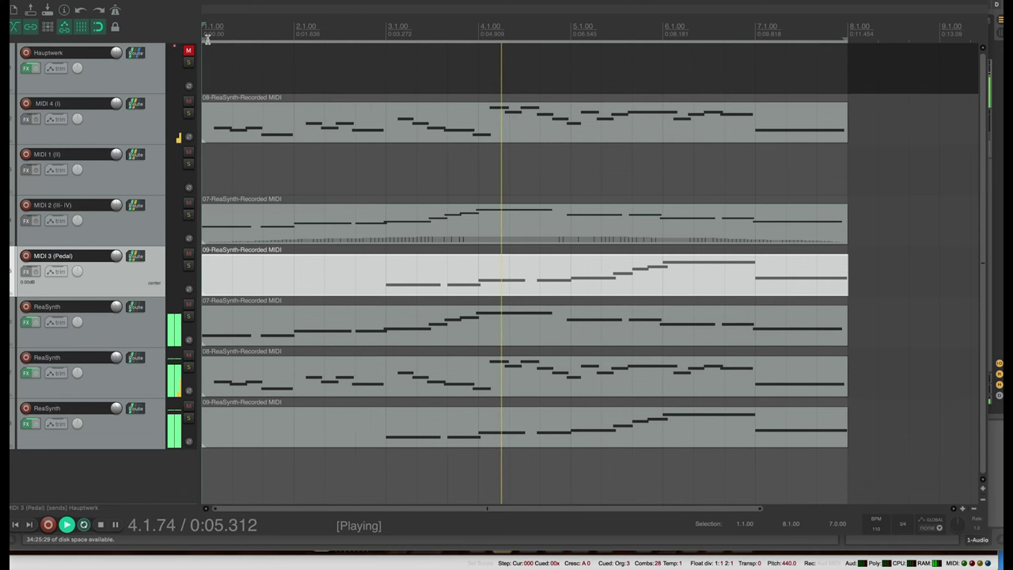
key(space)
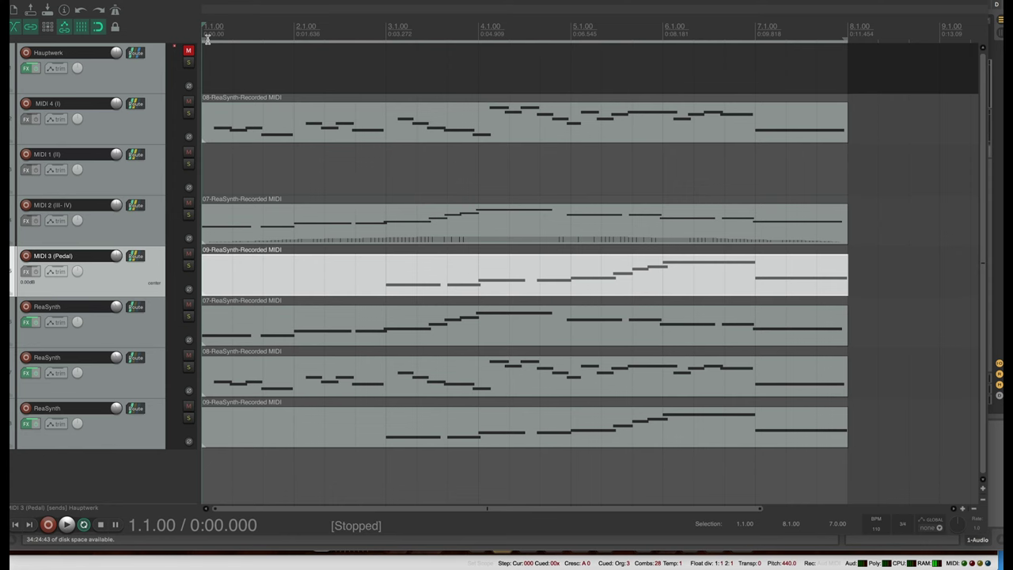
double_click(402, 269)
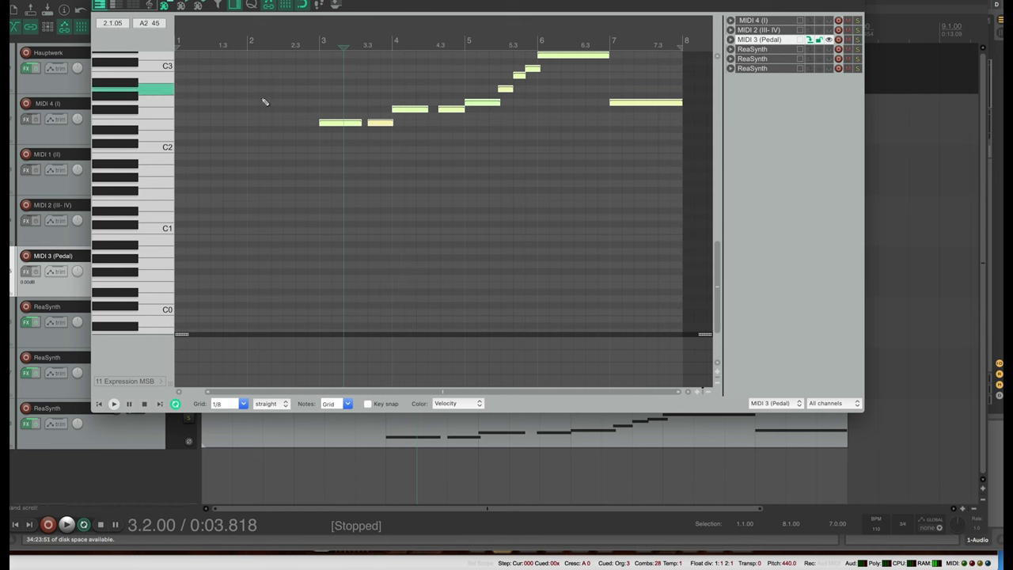
Step: Check in Event properties that the pedal notes use MIDI channel 3, then close the MIDI editor
right_click(342, 125)
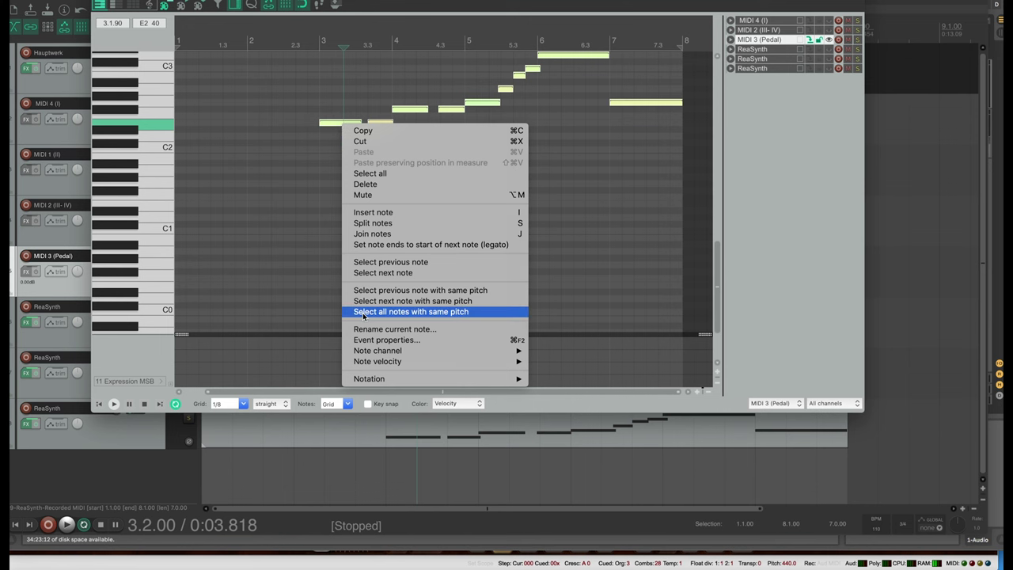
click(368, 340)
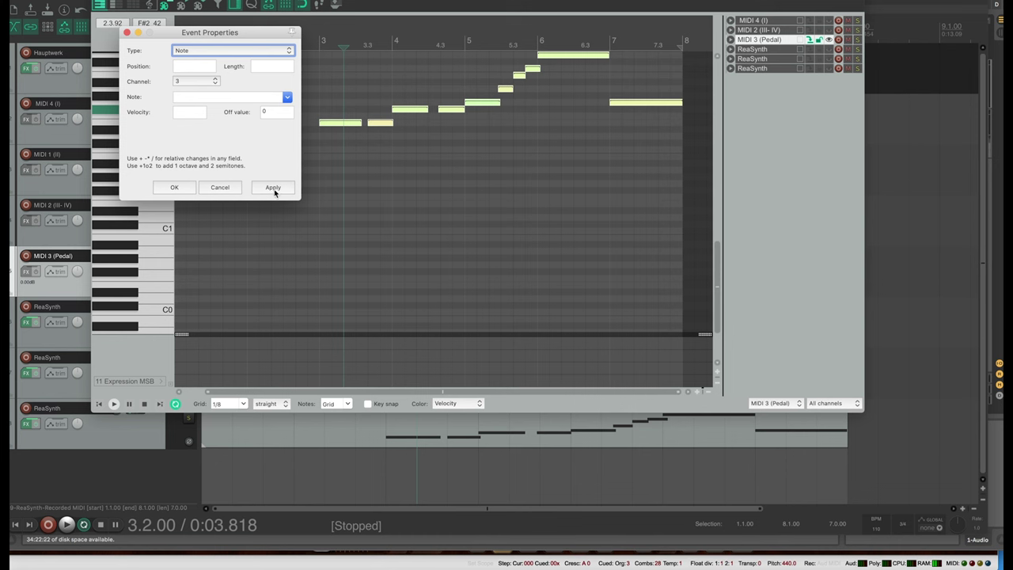
click(126, 33)
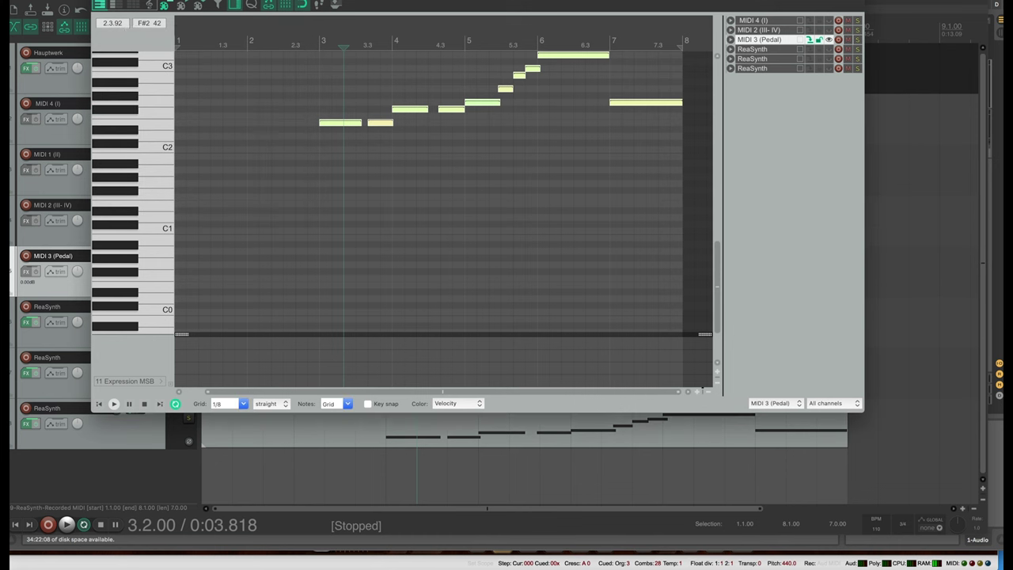
key(Escape)
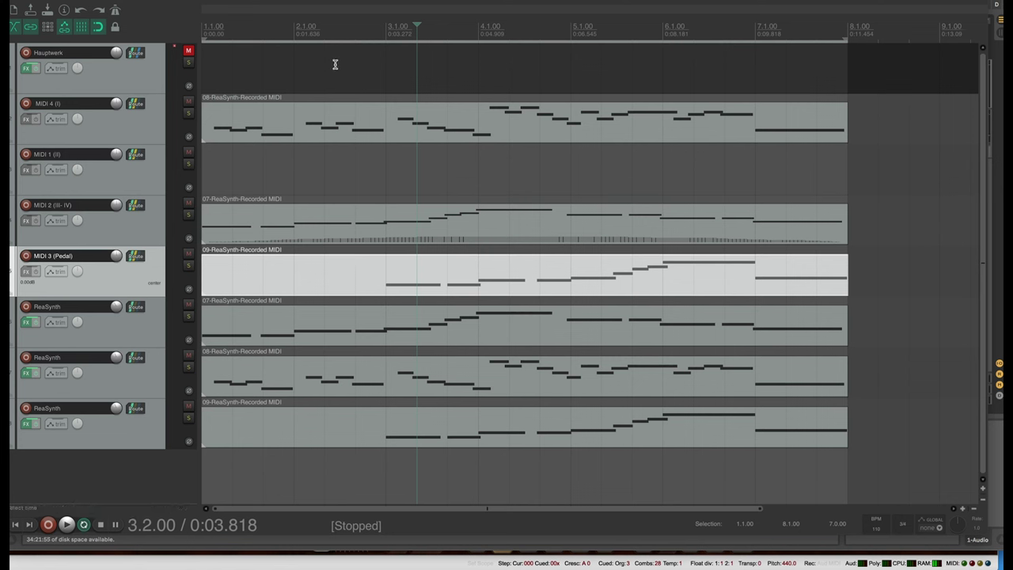
Step: In the mixer, mute ReaSynth track 6, leaving the MIDI 3 (Pedal) track unmuted and unsoloed
scroll(348, 139, down, 1)
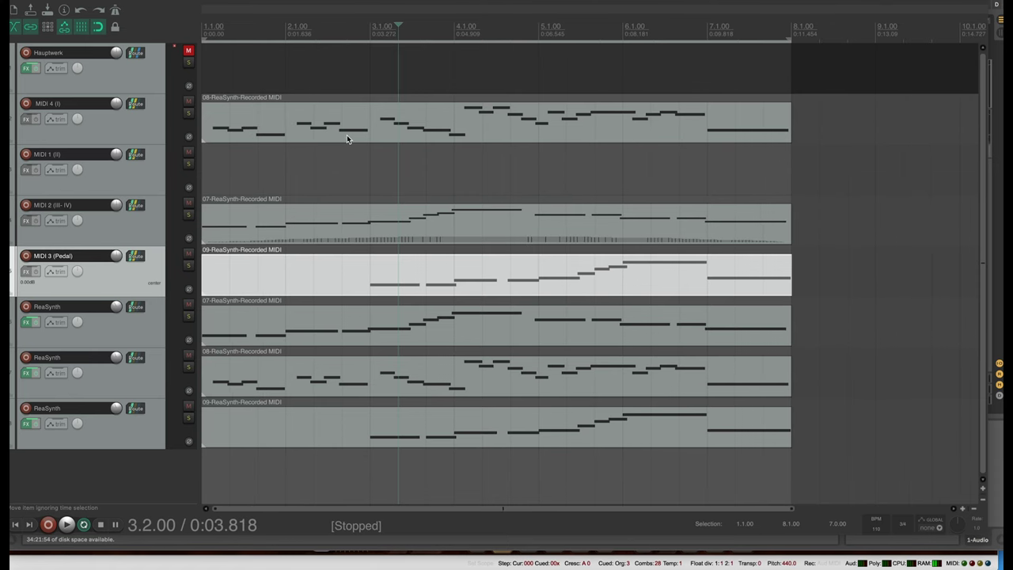
scroll(333, 137, up, 1)
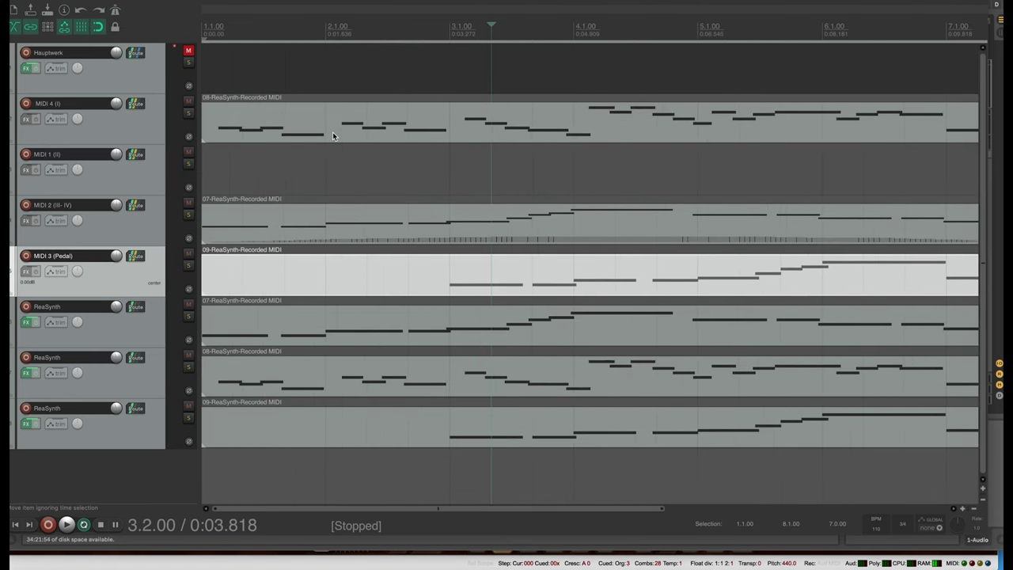
key(ctrl+m)
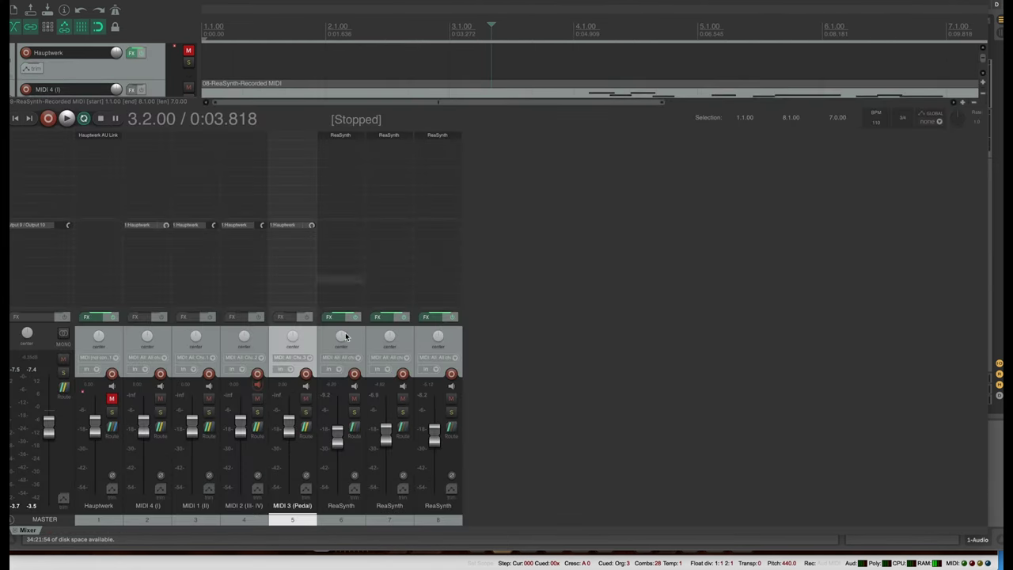
click(306, 399)
click(307, 399)
click(354, 410)
click(354, 398)
click(353, 409)
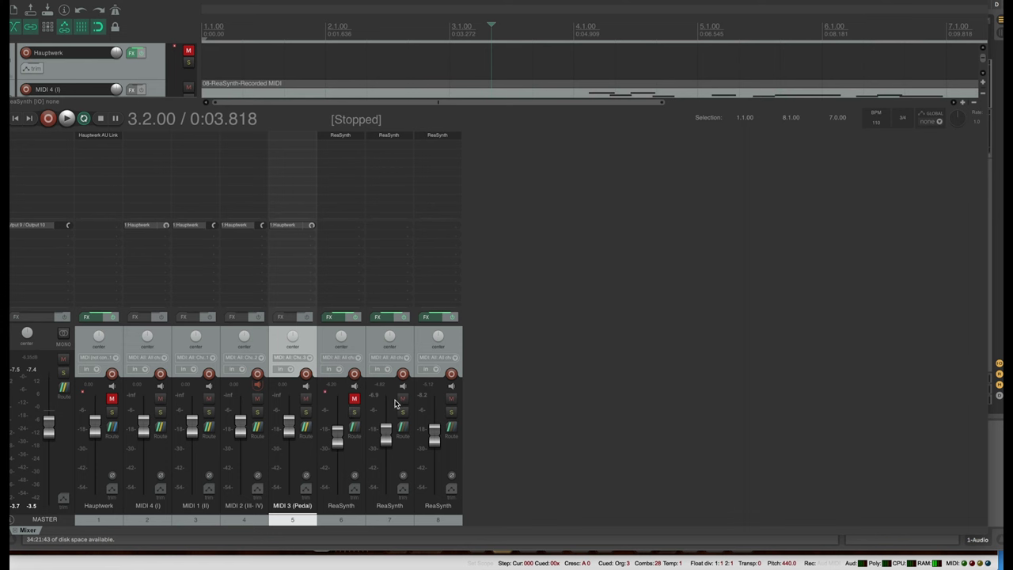
Step: Mute ReaSynth track 8, unmute the Hauptwerk track, and start playback through the organ
click(452, 398)
click(112, 399)
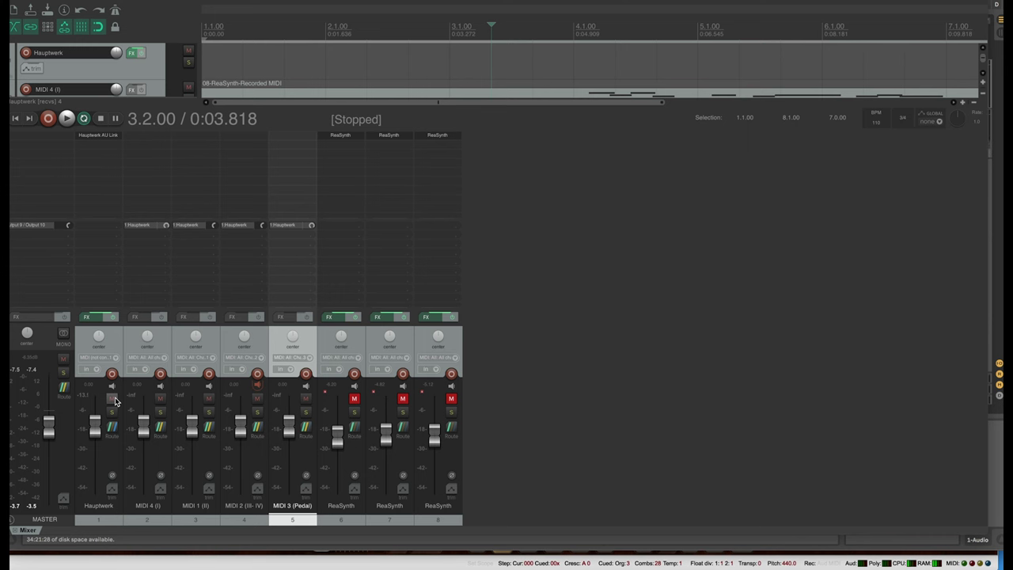
key(ctrl+m)
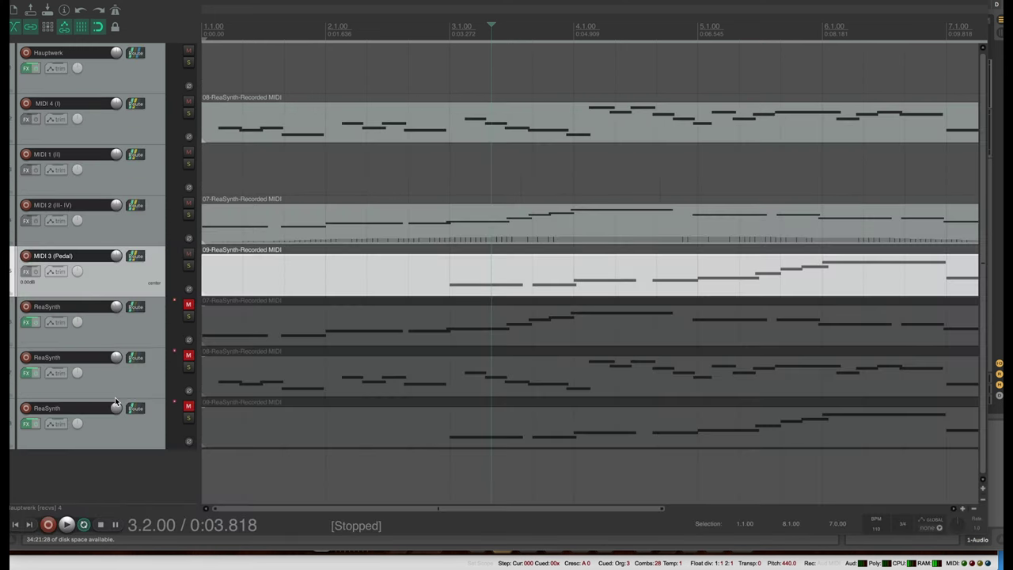
key(space)
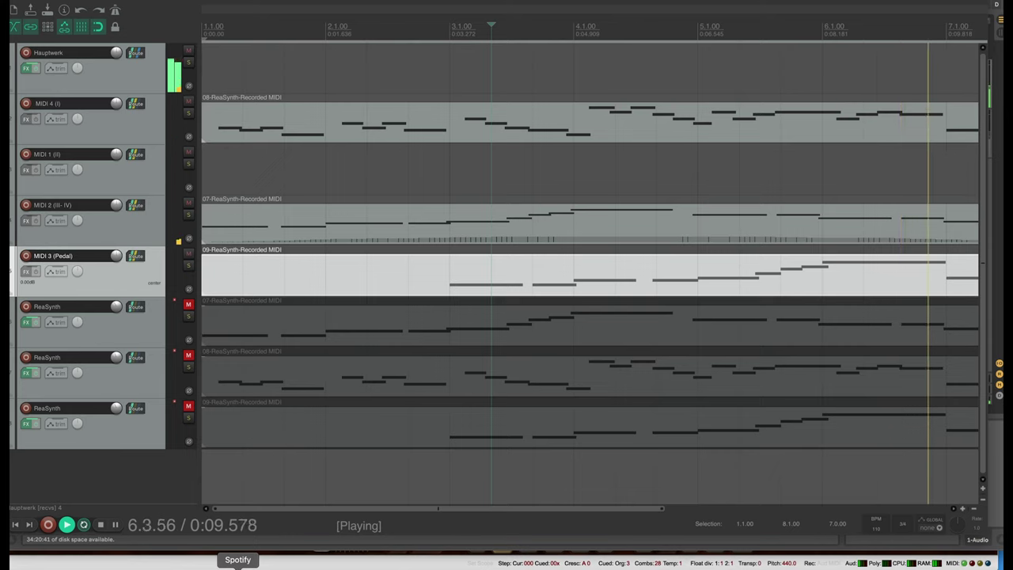
Step: Show Hauptwerk's Console view, stop REAPER playback, and return to the Hauptwerk console
click(198, 566)
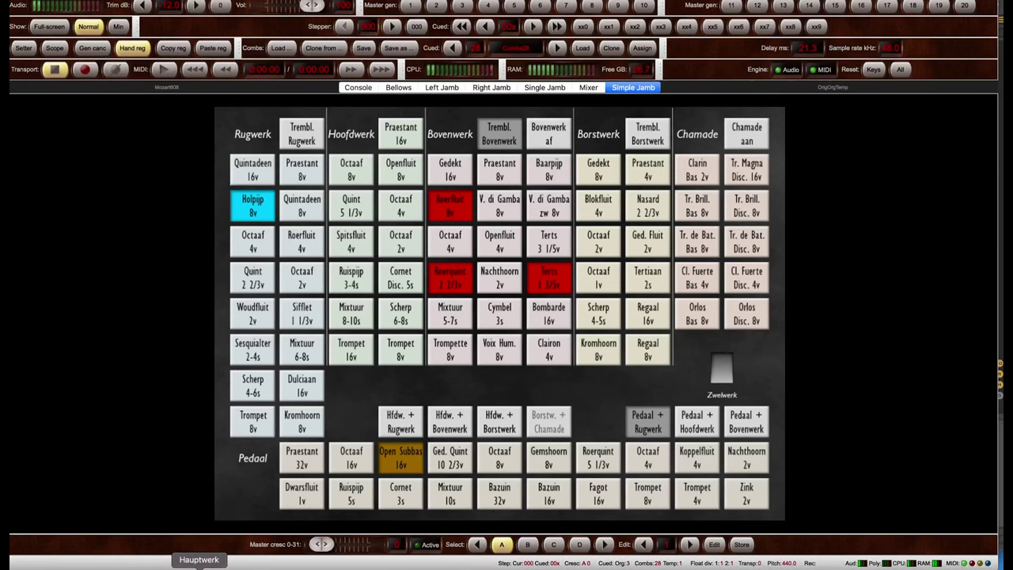
click(363, 89)
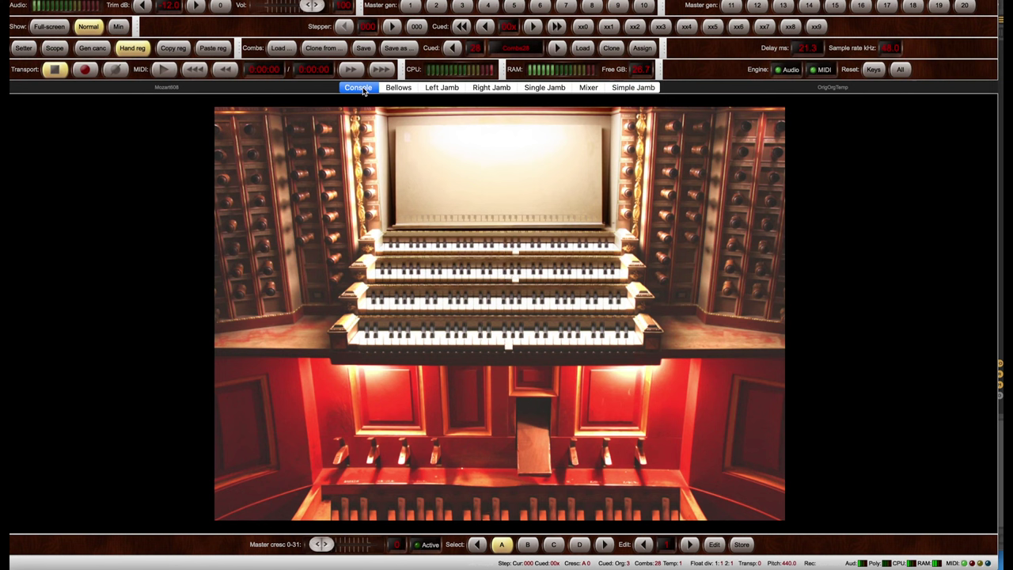
click(219, 565)
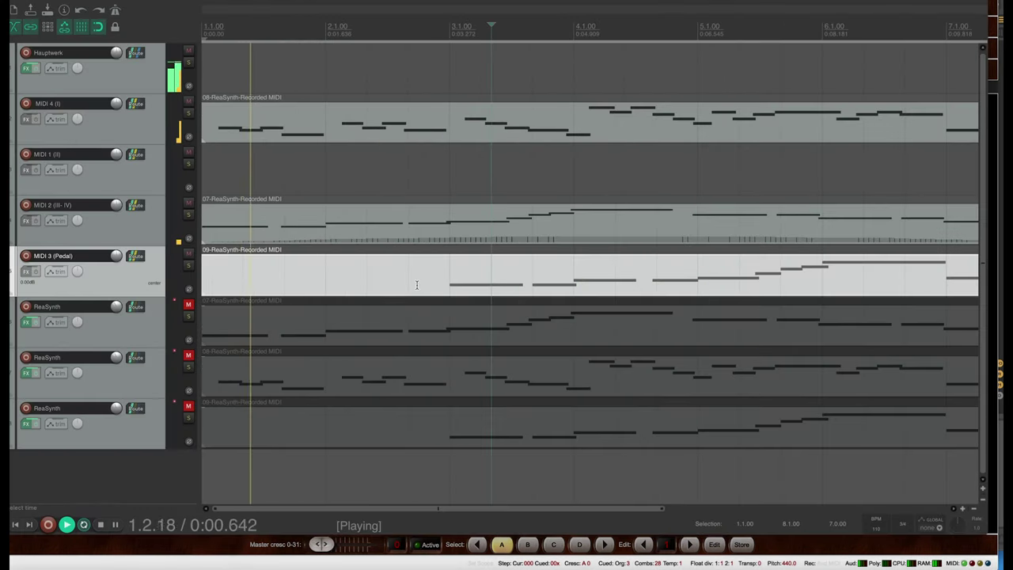
key(space)
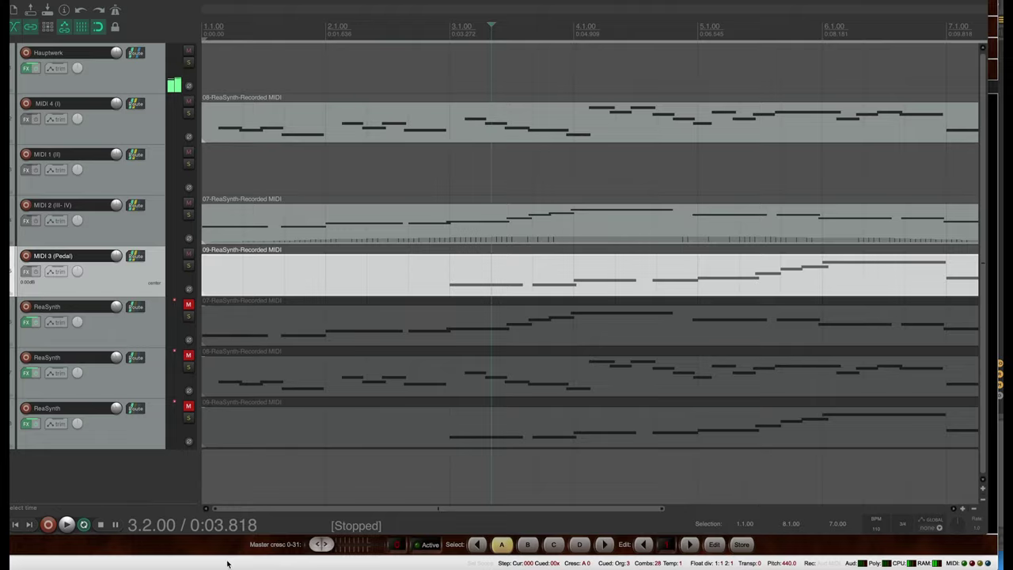
click(199, 565)
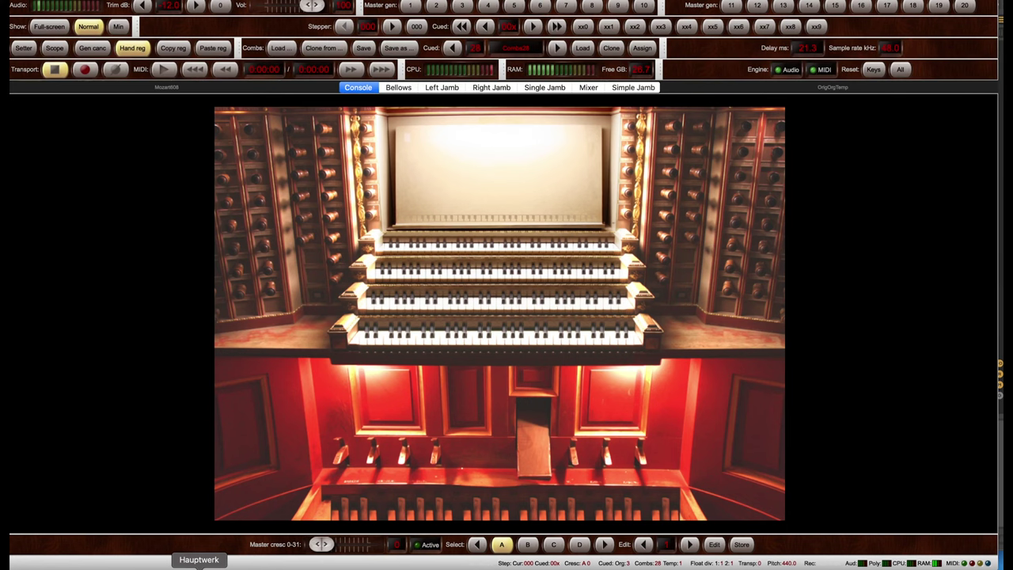